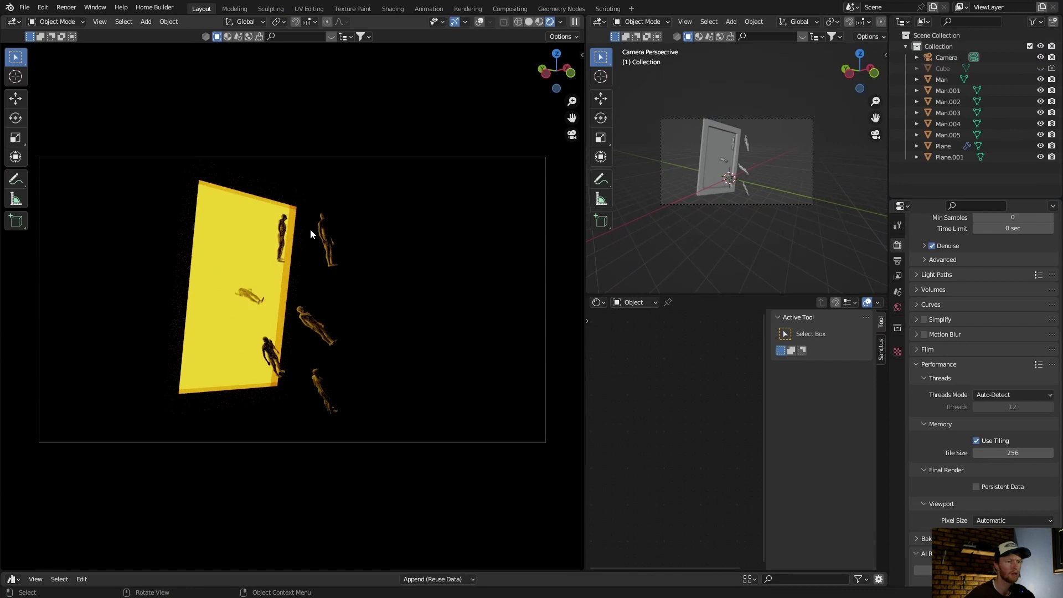
- Compare Solid and Rendered shading in the left viewport, returning to the camera view
left_click(528, 22)
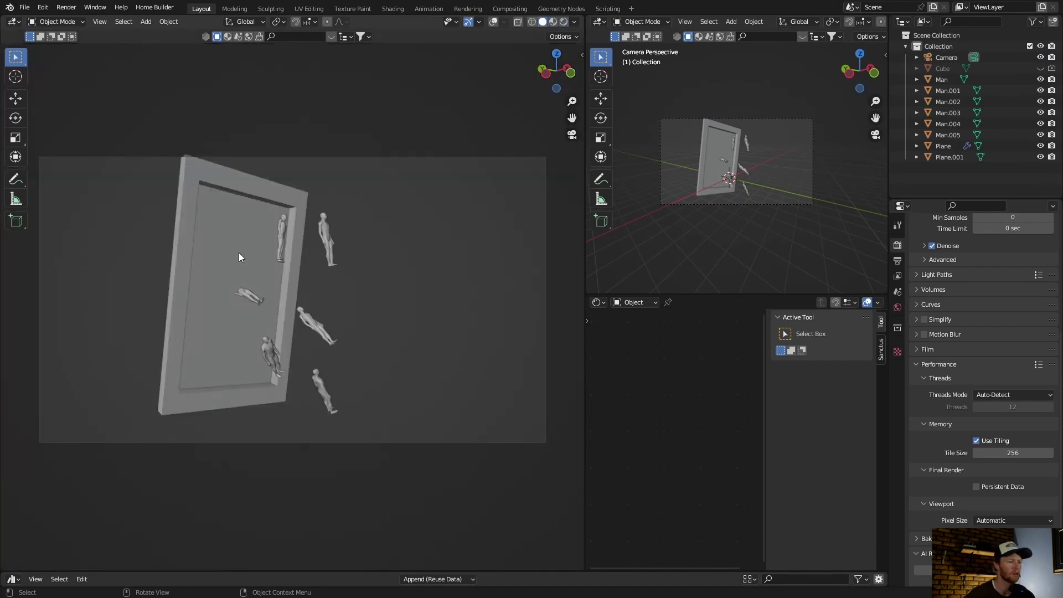
middle_click_drag(238, 257, 205, 260)
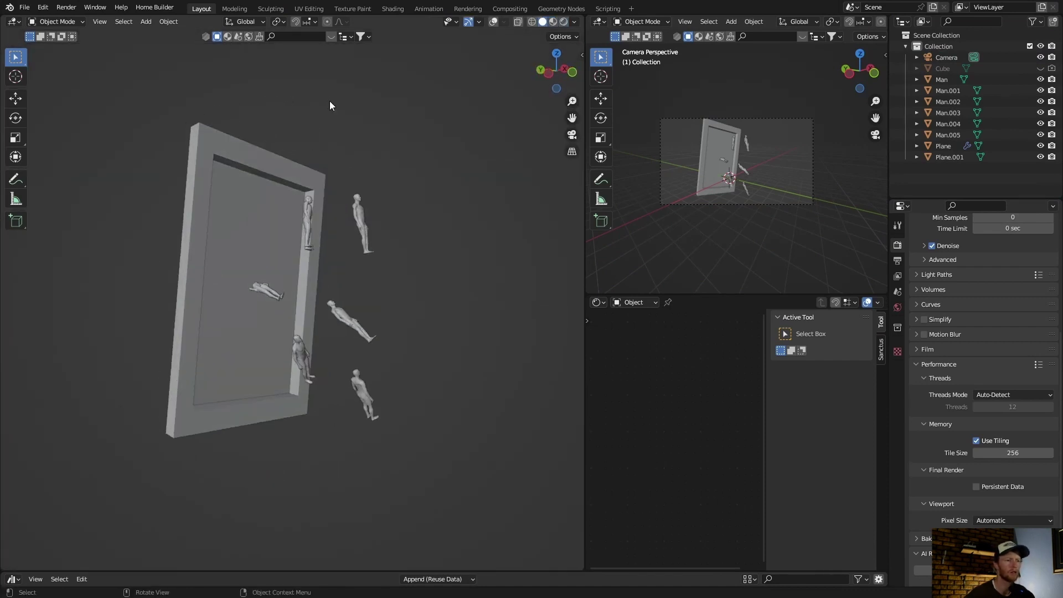
left_click(563, 22)
key("KP_0")
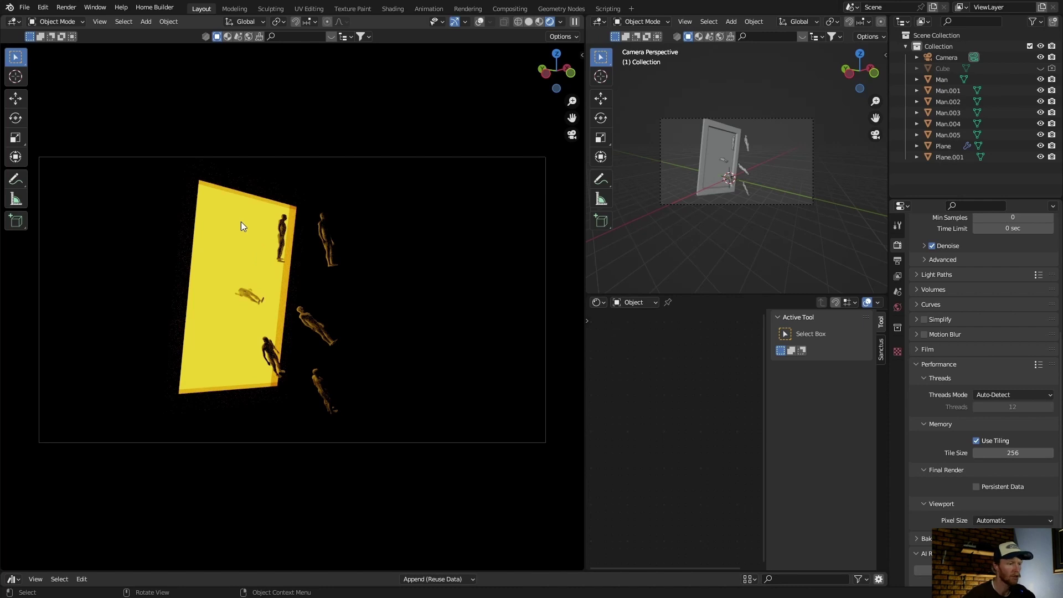
- Switch back to Solid shading with overlays on and orbit around the door
left_click(529, 22)
scroll(285, 290, "down", 3)
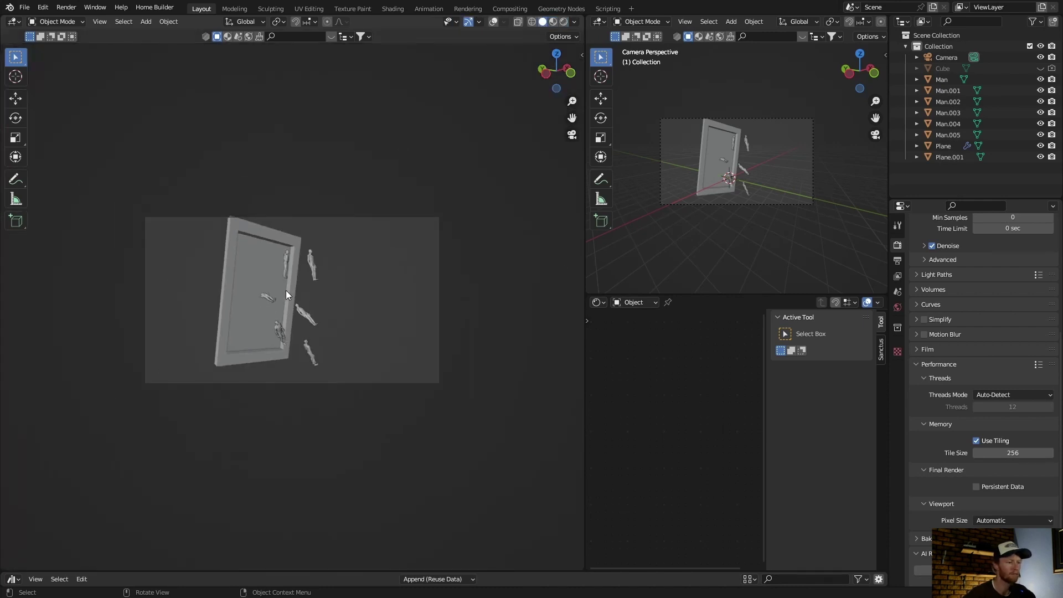
left_click(493, 22)
mouse_move(219, 320)
middle_mouse_down()
mouse_move(233, 325)
mouse_move(199, 323)
middle_mouse_up()
- Add a mesh cube (Cube.001) to the scene via Shift+A > Mesh > Cube
key("shift+a")
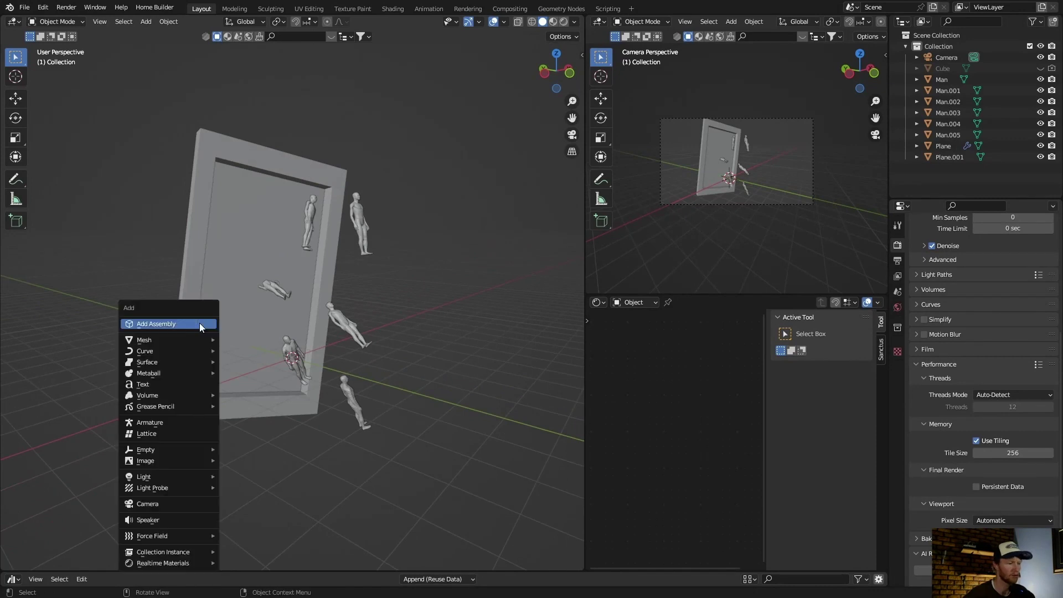
mouse_move(180, 347)
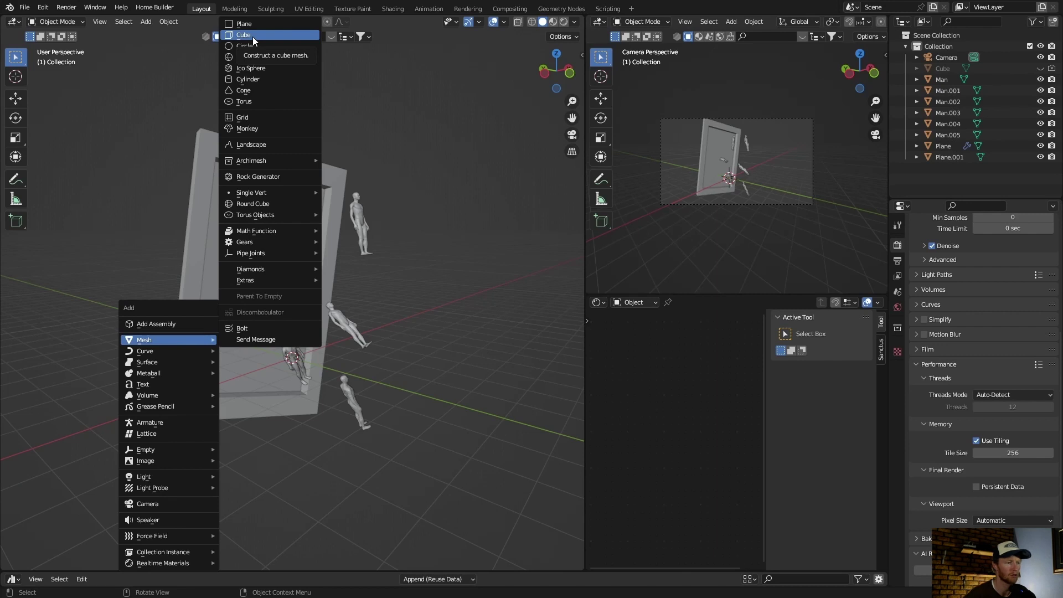
left_click(252, 35)
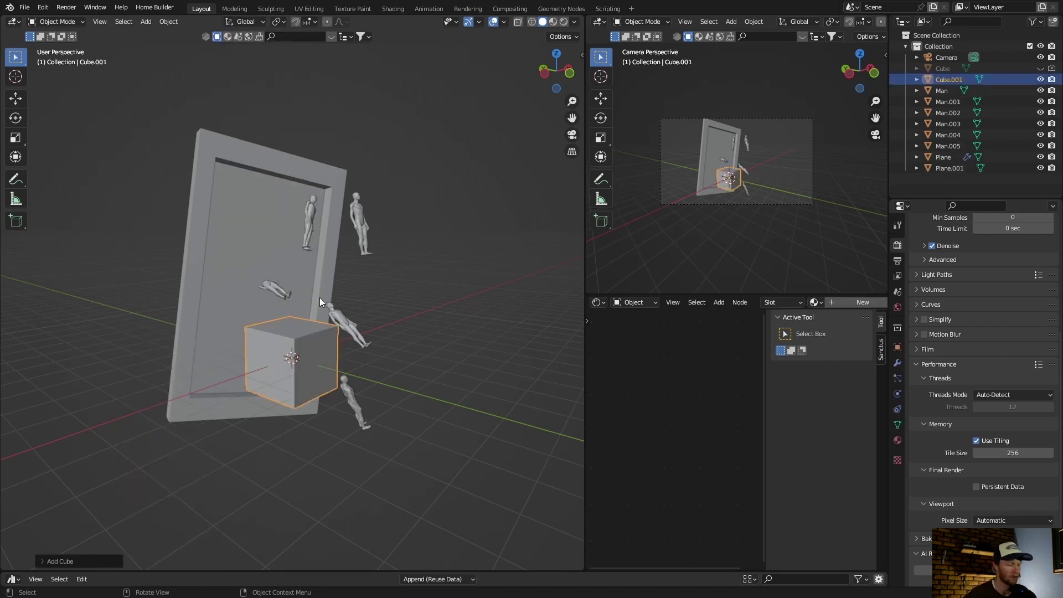
- Scale the new cube up and view it through the scene camera
key("s")
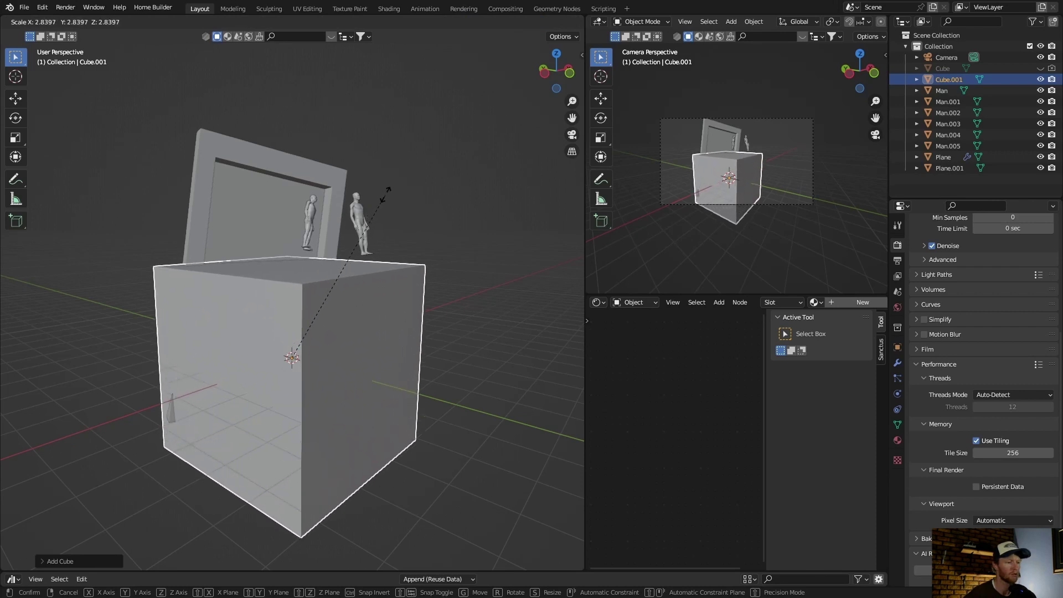
left_click(391, 188)
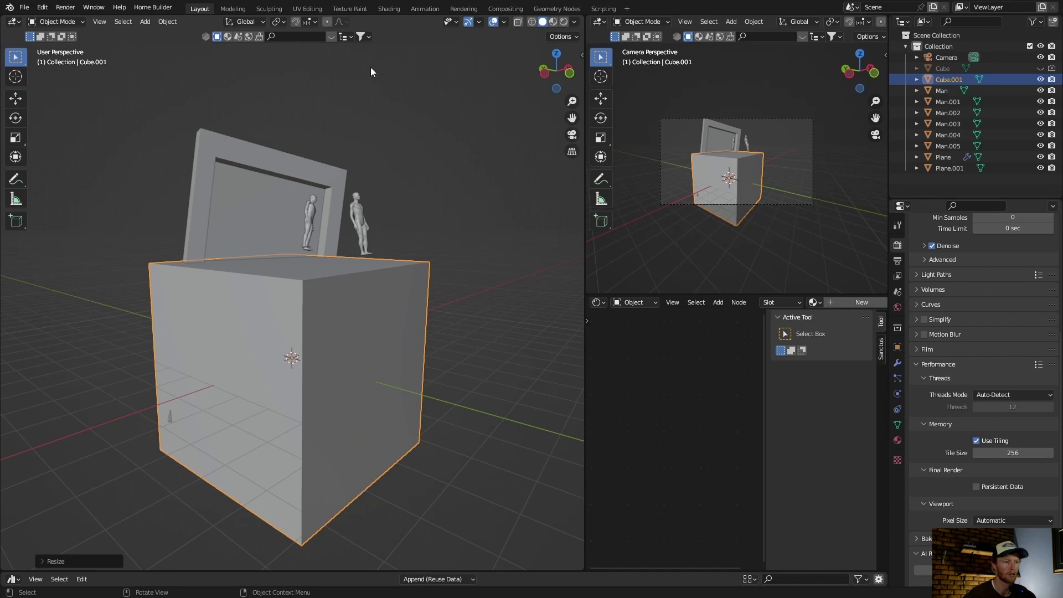
left_click(571, 134)
scroll(143, 341, "up", 3)
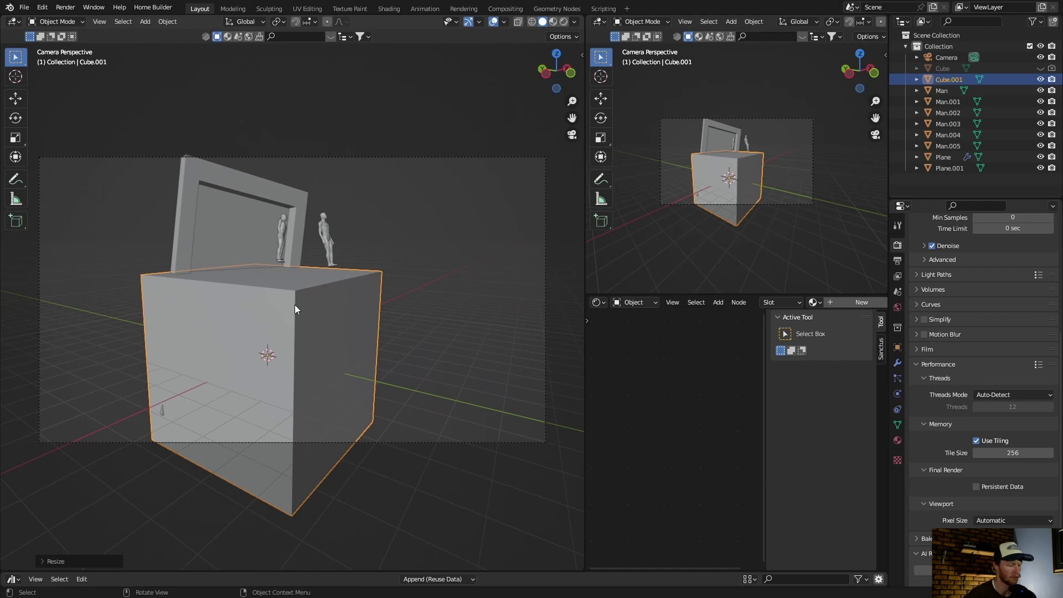
- Enlarge the cube further (about 3.4x) to enclose the scene, then orbit to inspect it
key("s")
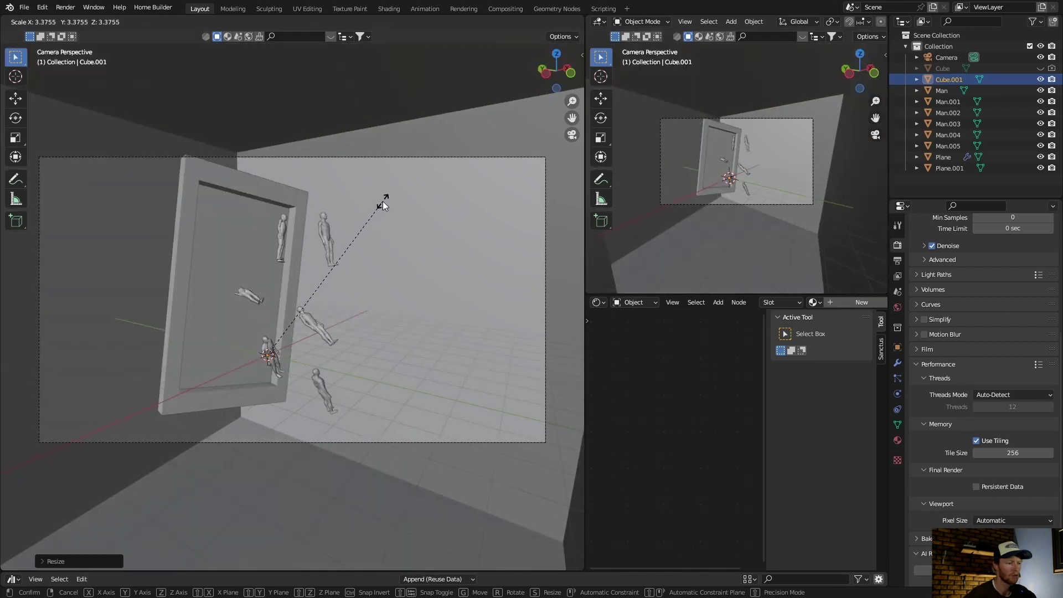
left_click(382, 200)
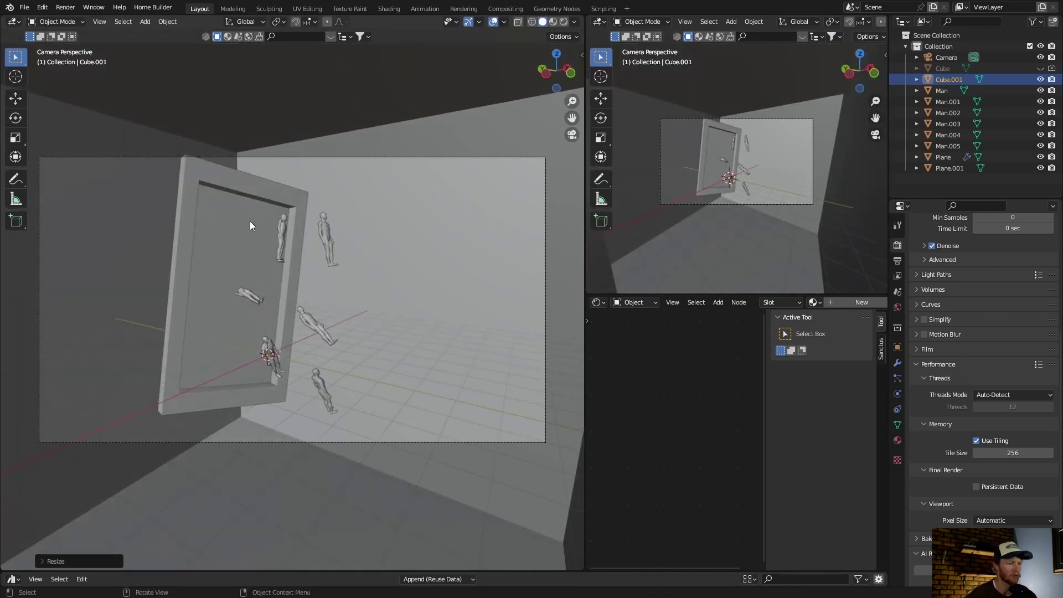
middle_click_drag(472, 265, 350, 277)
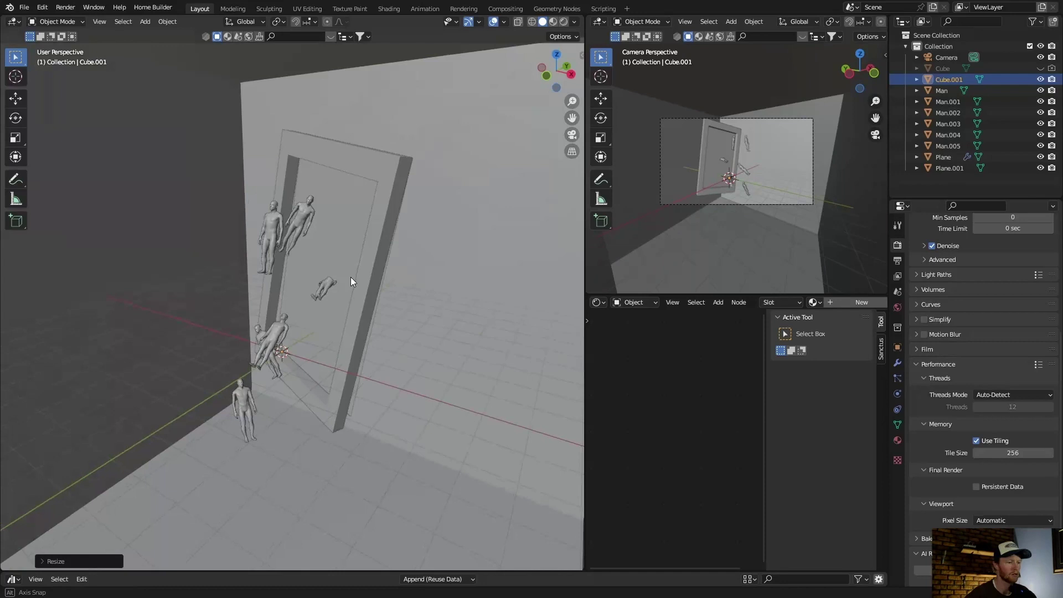
scroll(350, 278, "down", 5)
middle_click_drag(188, 319, 254, 317)
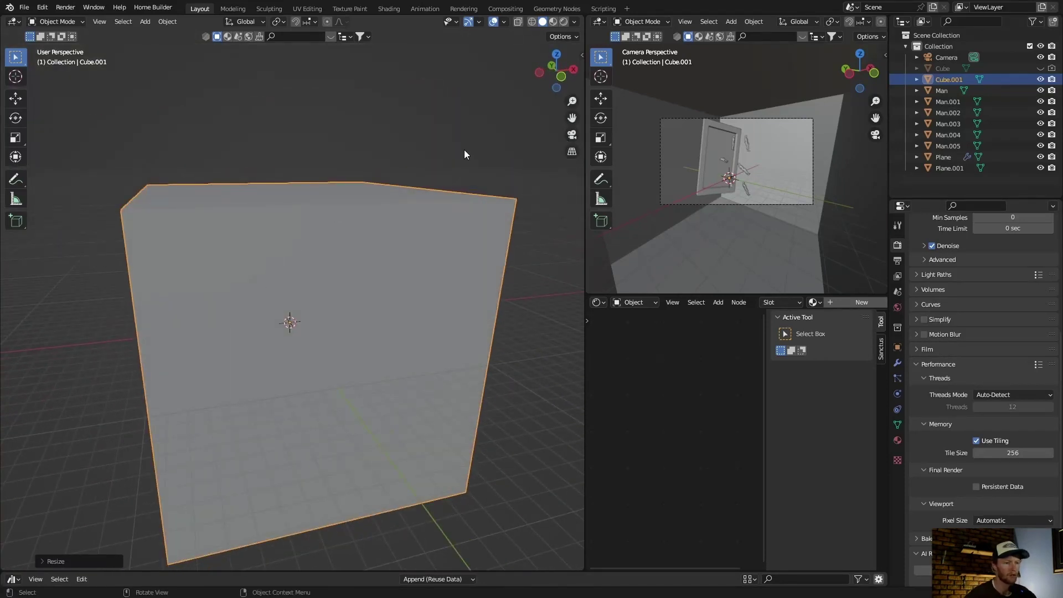
- Preview the camera view in Rendered shading with overlays hidden, then return to Solid
left_click(572, 135)
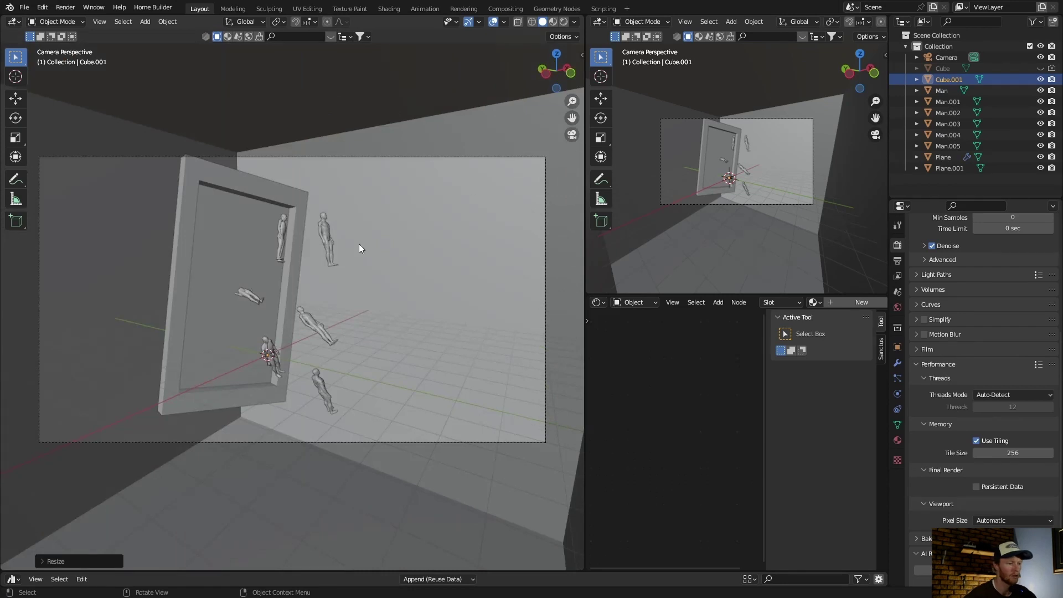
left_click(563, 21)
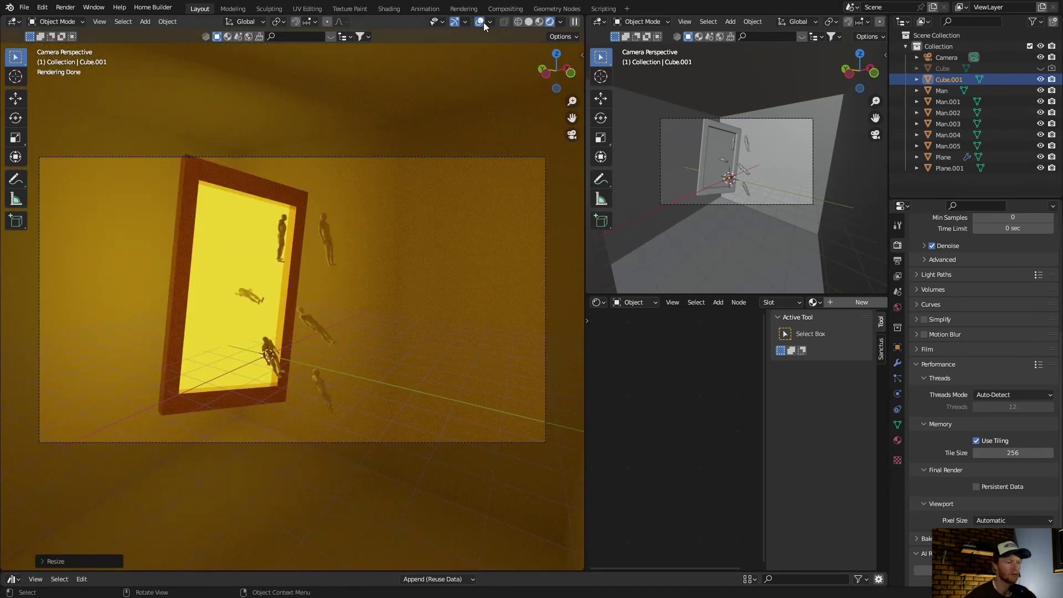
left_click(483, 22)
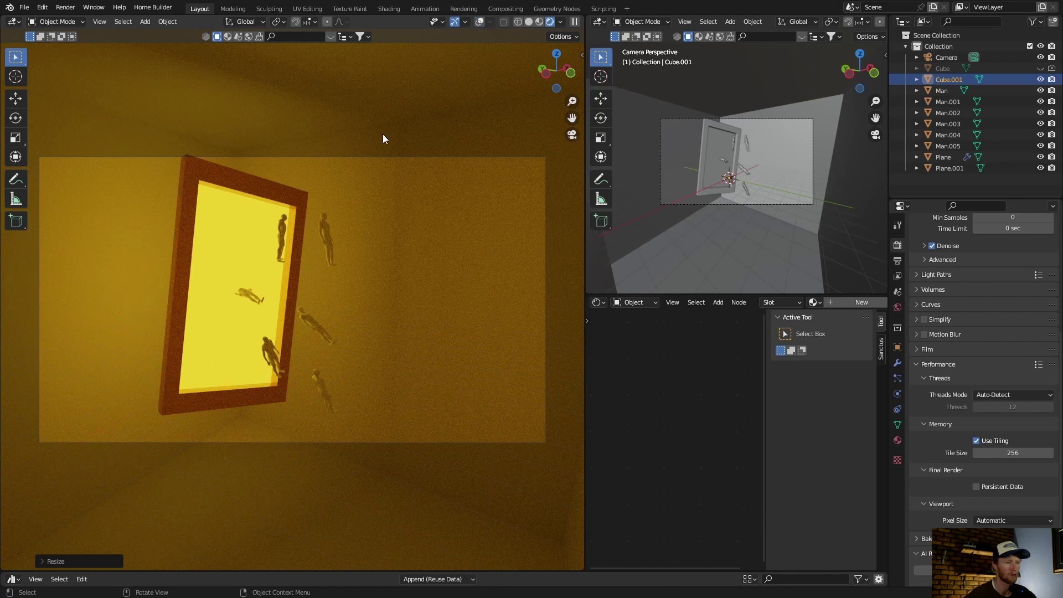
left_click(528, 22)
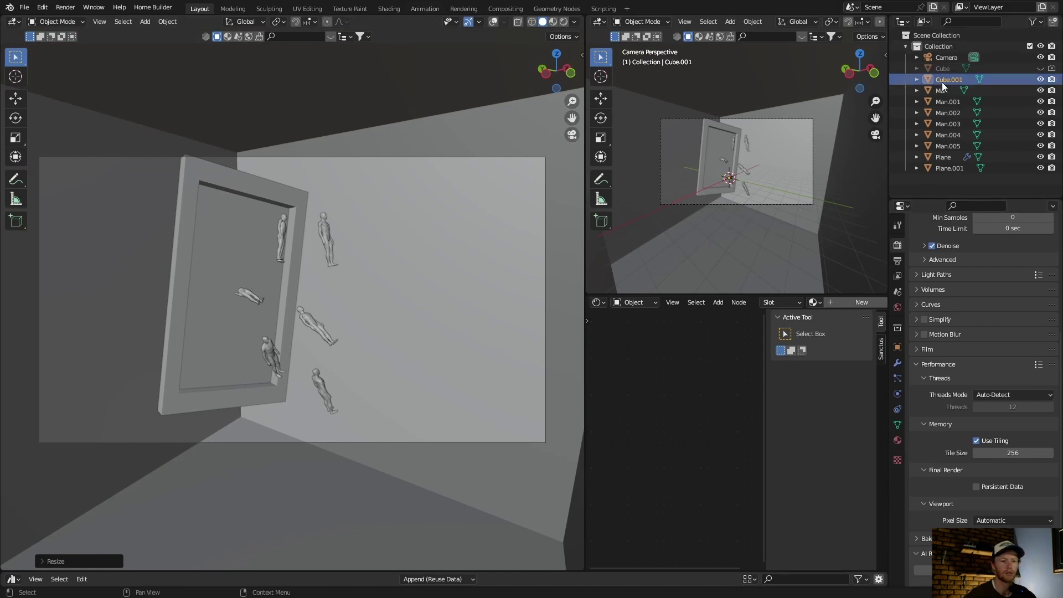
- In the Shading workspace, give Cube.001 a new Material.002 and select its Principled BSDF node
left_click(389, 9)
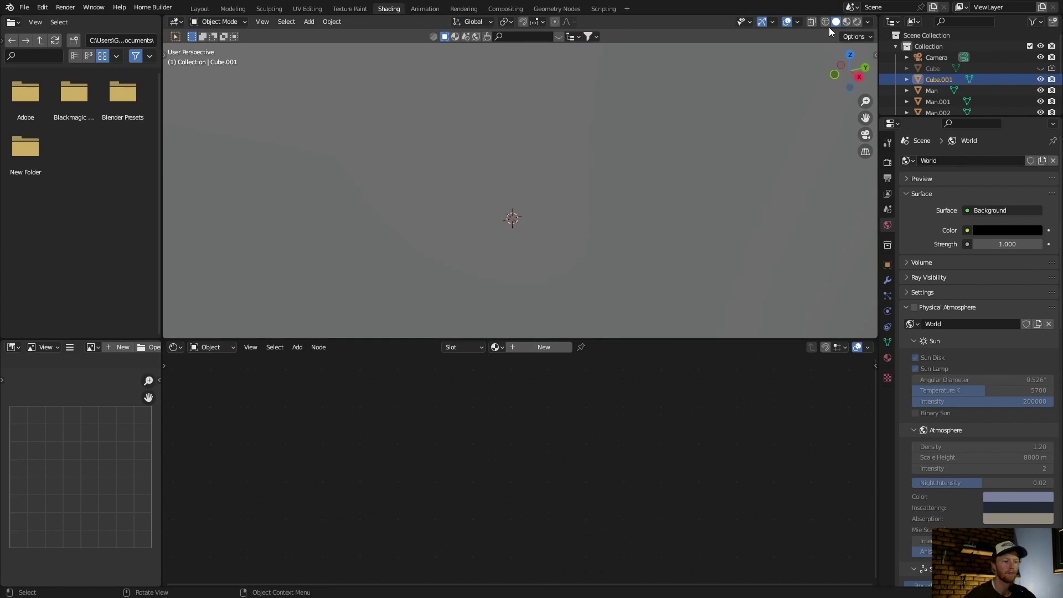
left_click(535, 346)
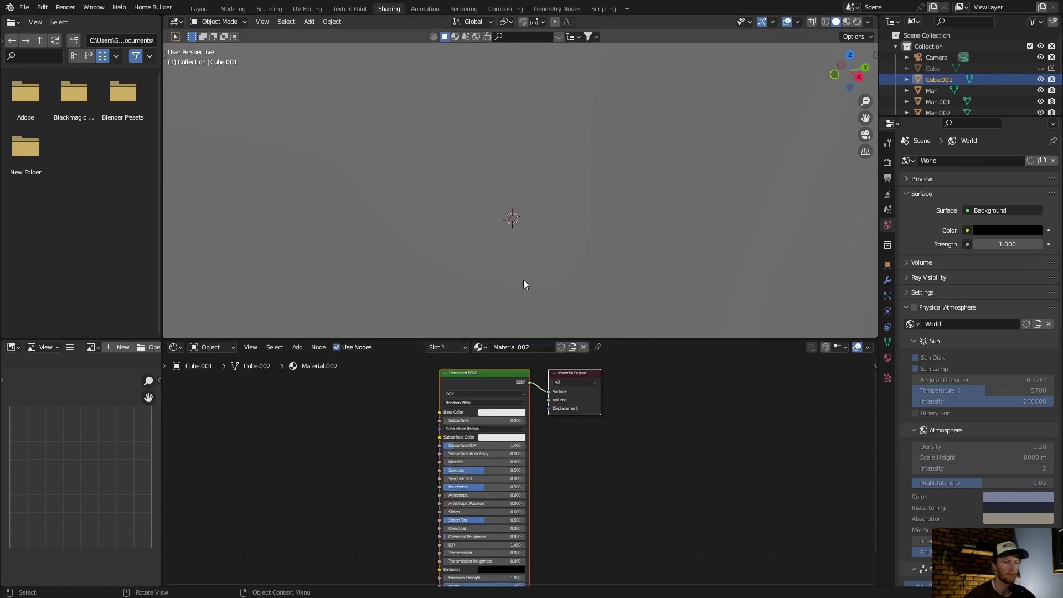
left_click(865, 135)
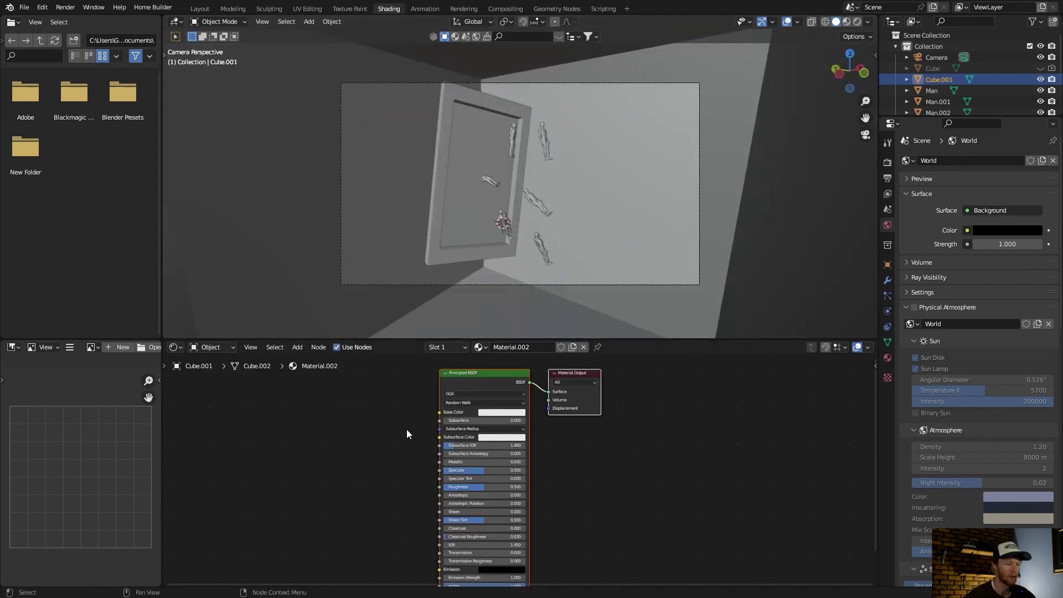
left_click(477, 386)
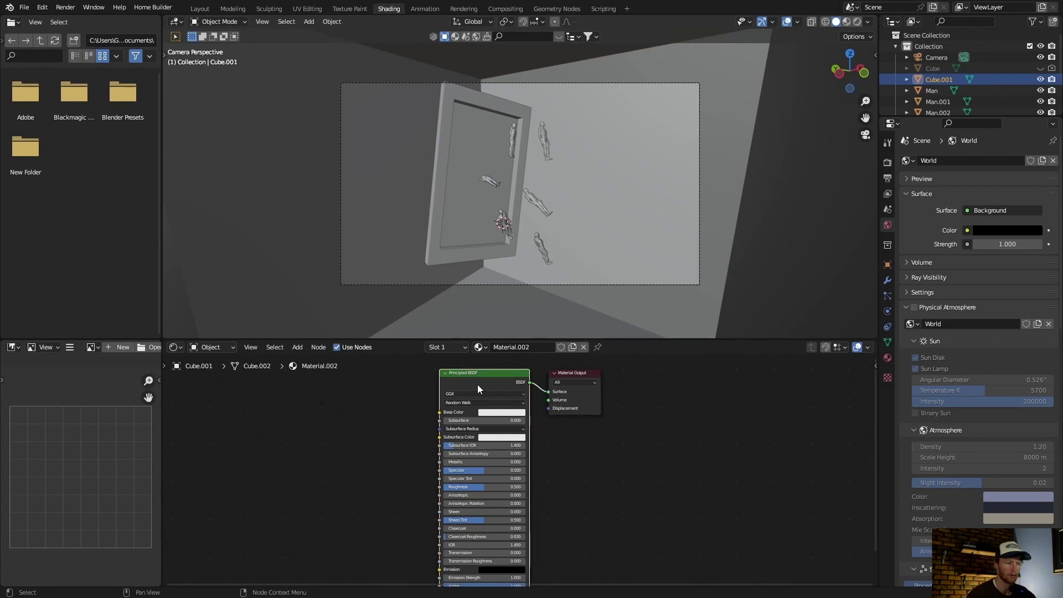
- Replace the Principled BSDF with a Principled Volume node found by searching 'volu'
key("x")
key("shift+a")
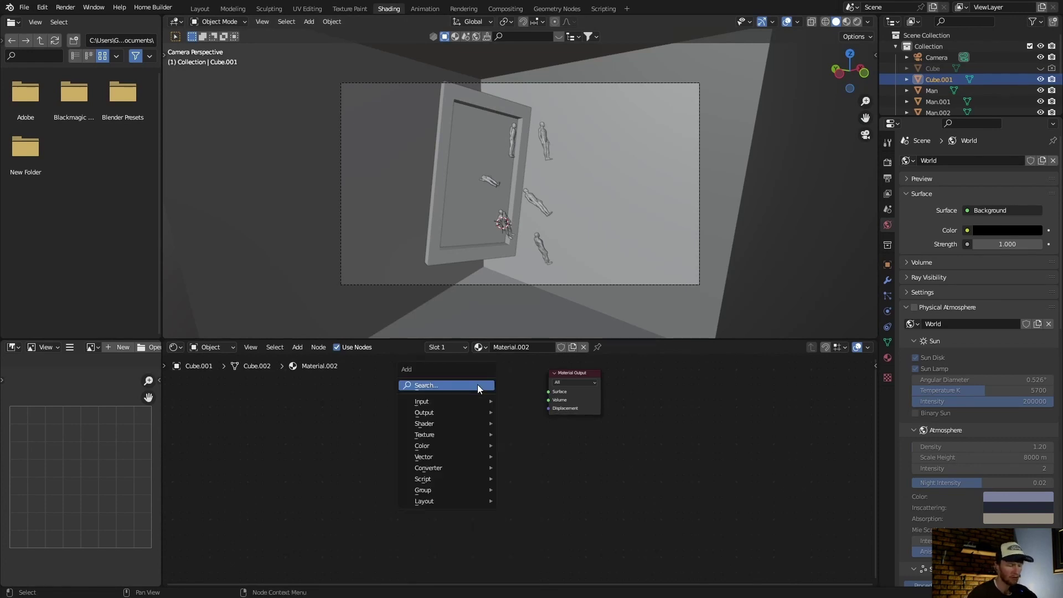
left_click(477, 384)
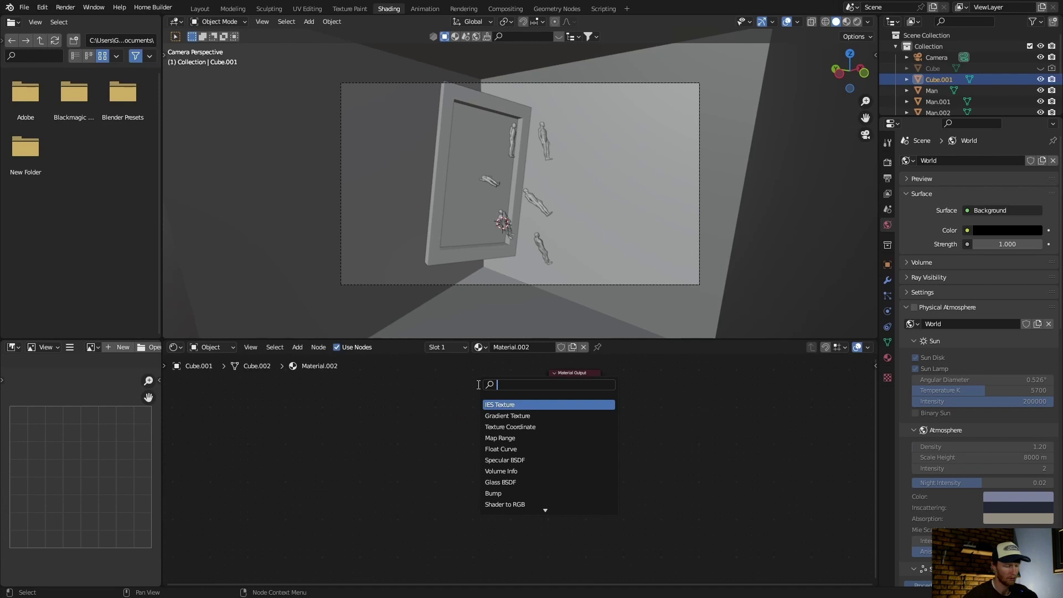
type("volu")
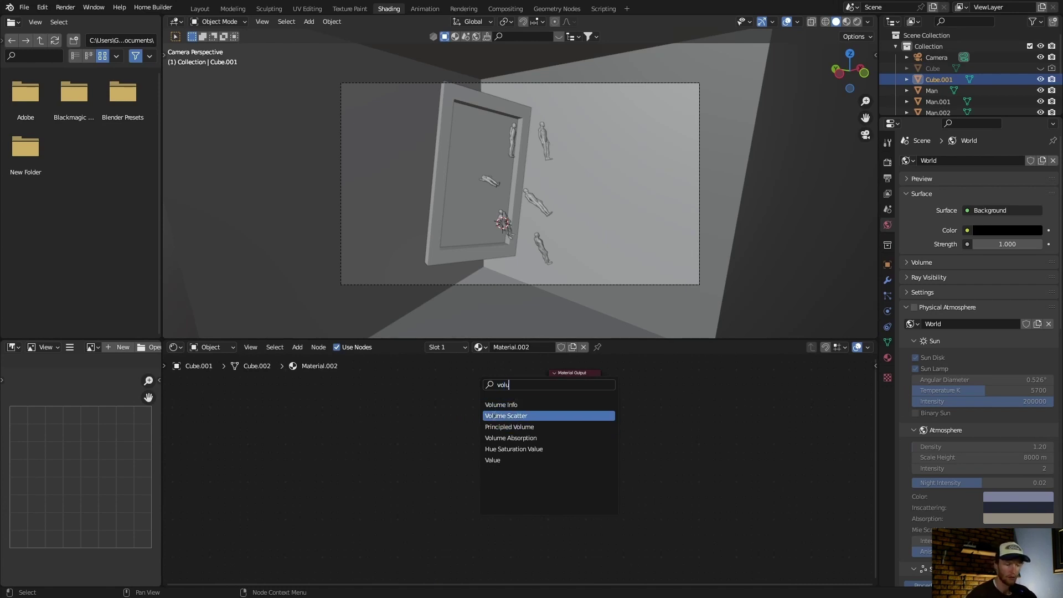
key("Down")
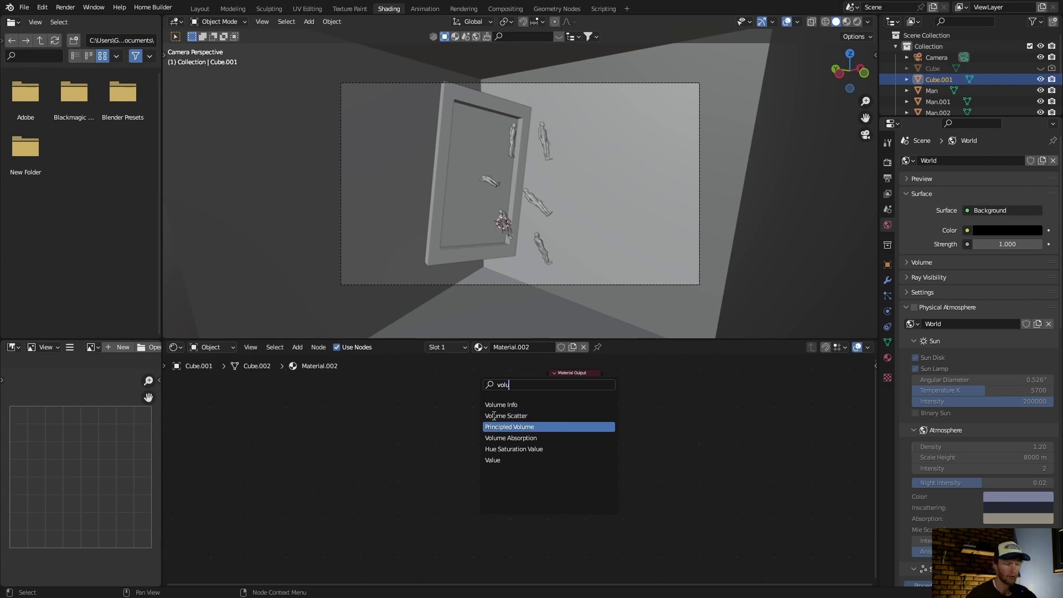
key("Return")
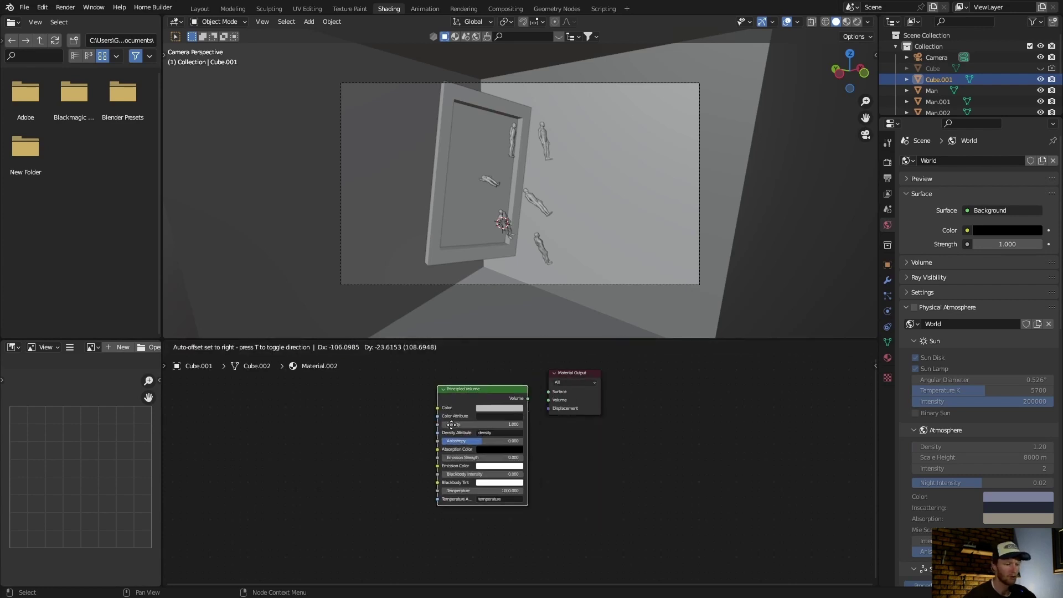
- Place the Principled Volume node and wire it into Material Output's Volume socket
left_click(479, 357)
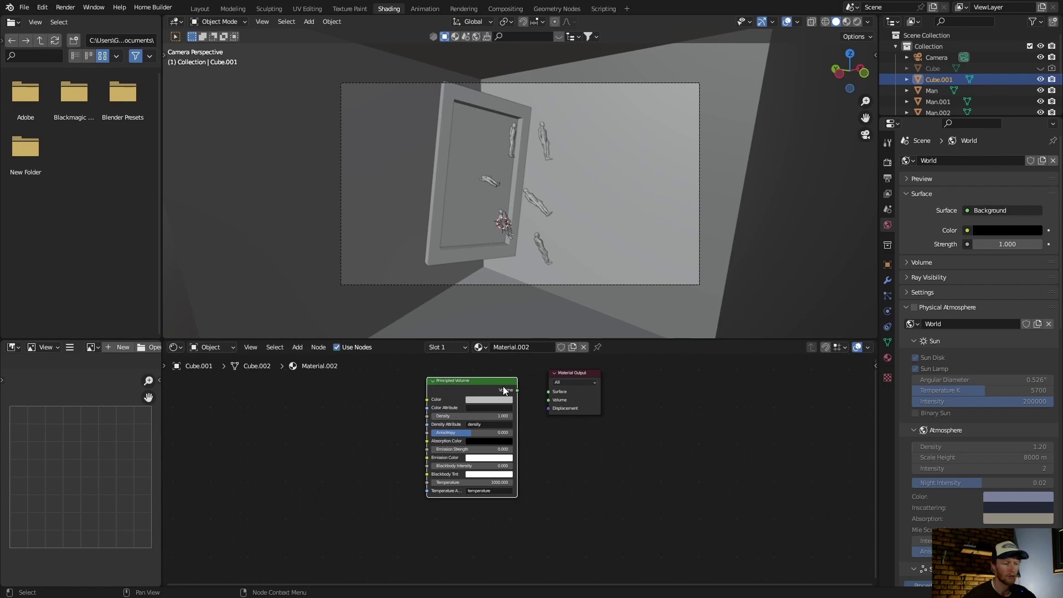
left_click_drag(516, 390, 544, 400)
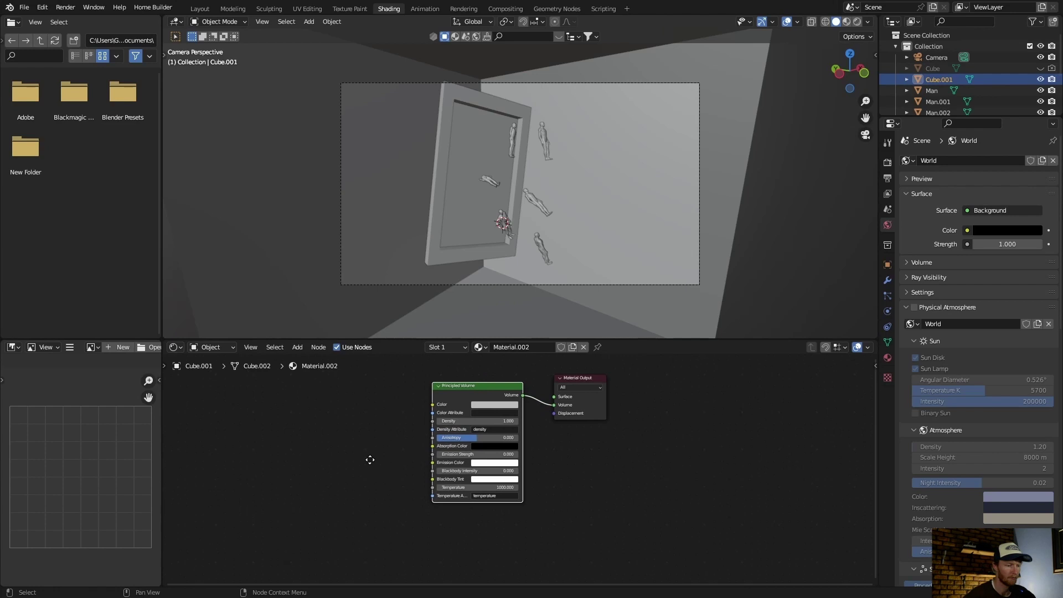
middle_click_drag(368, 458, 420, 482)
scroll(376, 414, "up", 1)
scroll(375, 414, "up", 2)
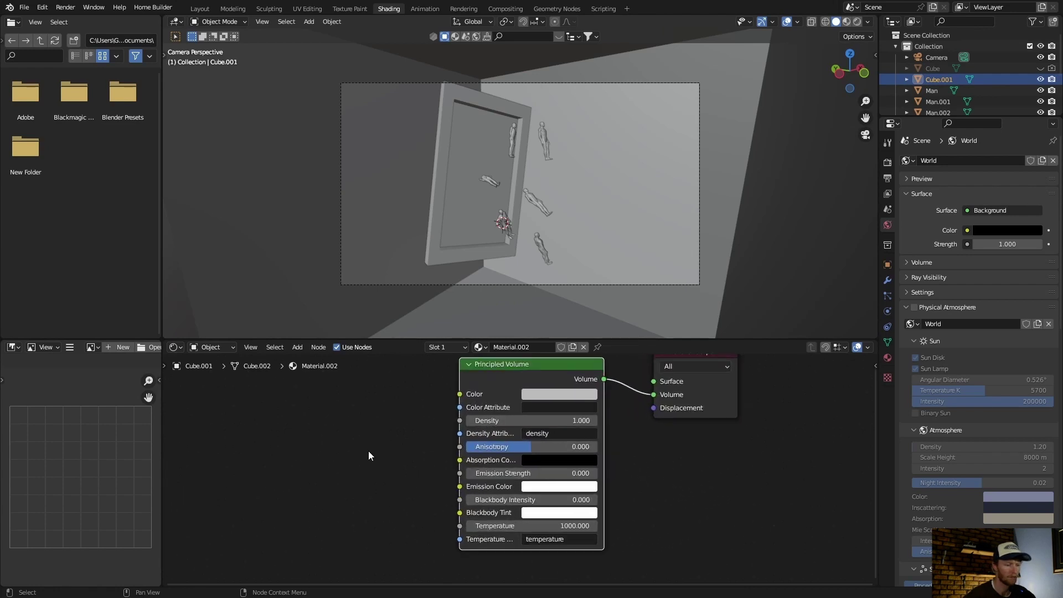
scroll(374, 477, "up", 2)
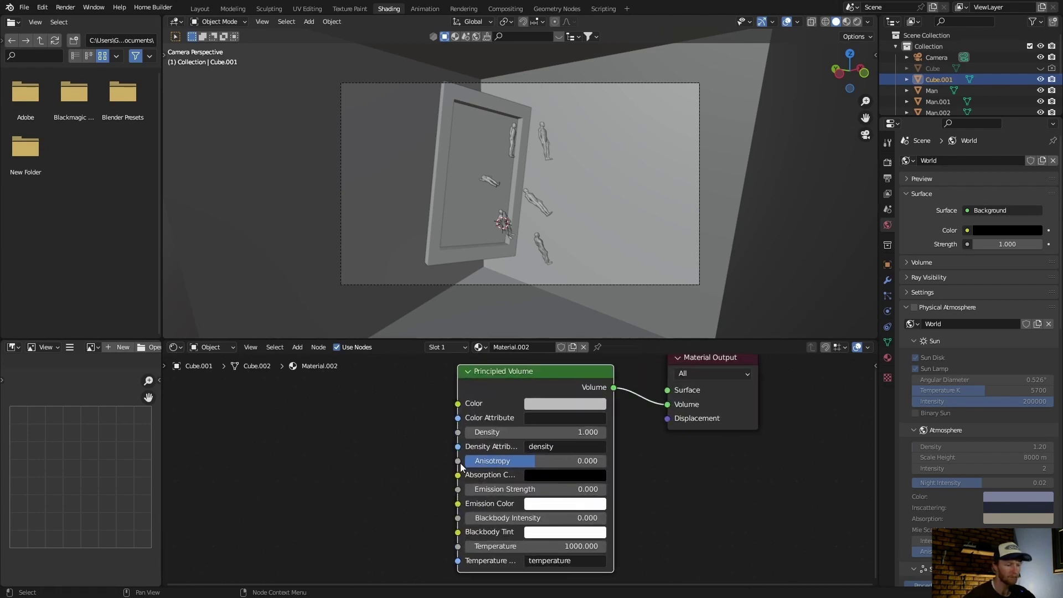
- Set Principled Volume density to 0.5, preview in Rendered shading, then lower it to 0.1
left_click(542, 432)
type("0.")
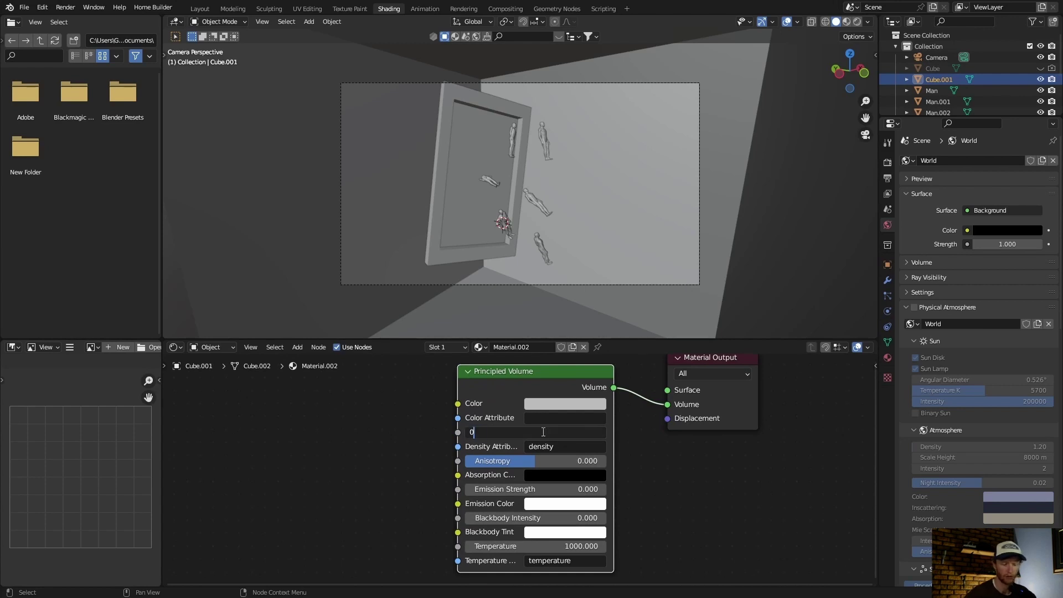
type("5")
key("Return")
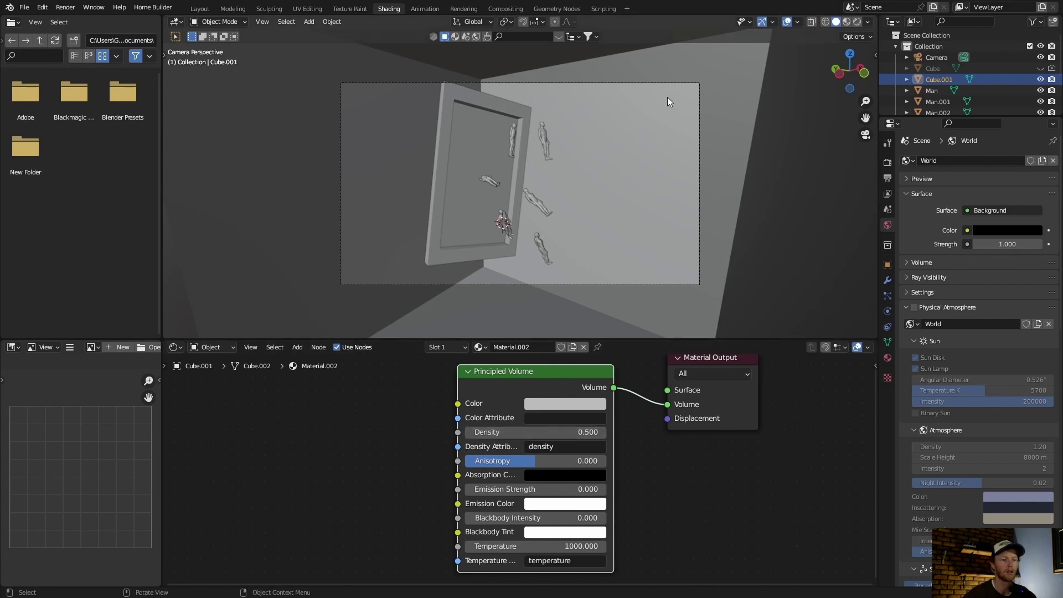
left_click(856, 21)
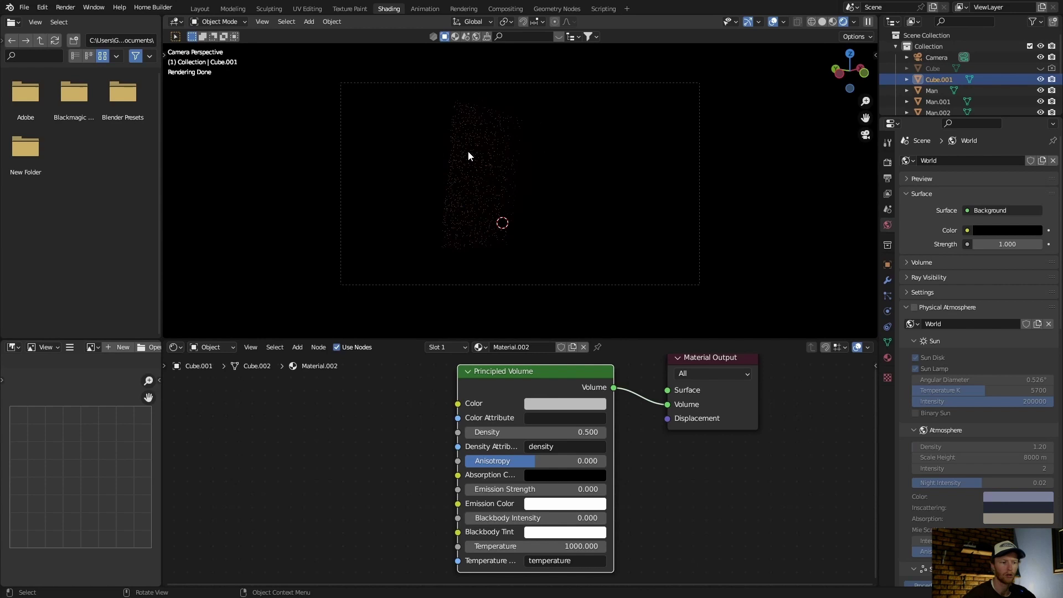
left_click(565, 434)
type("0.1")
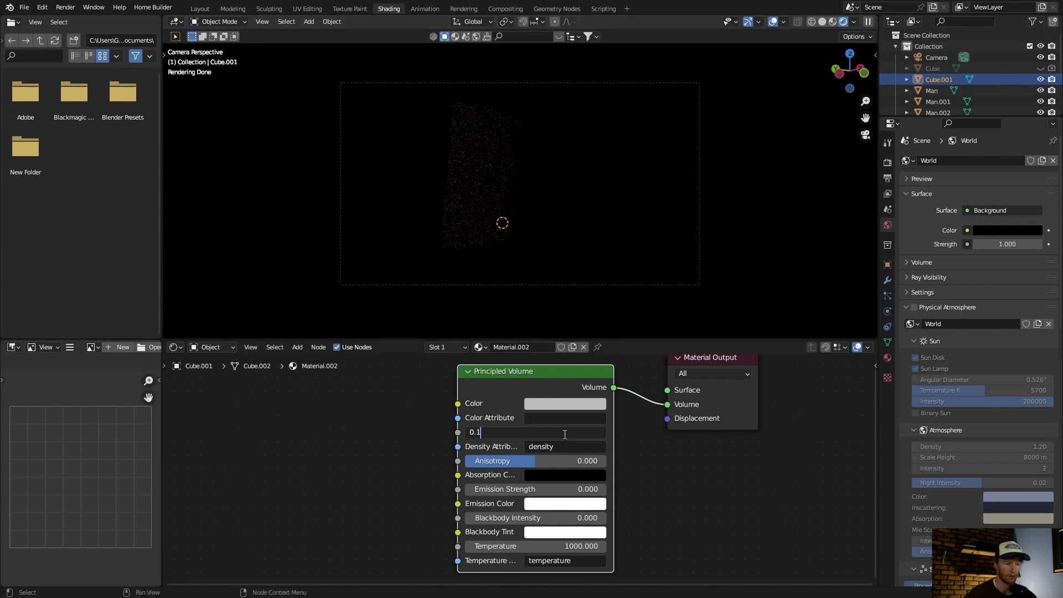
key("Return")
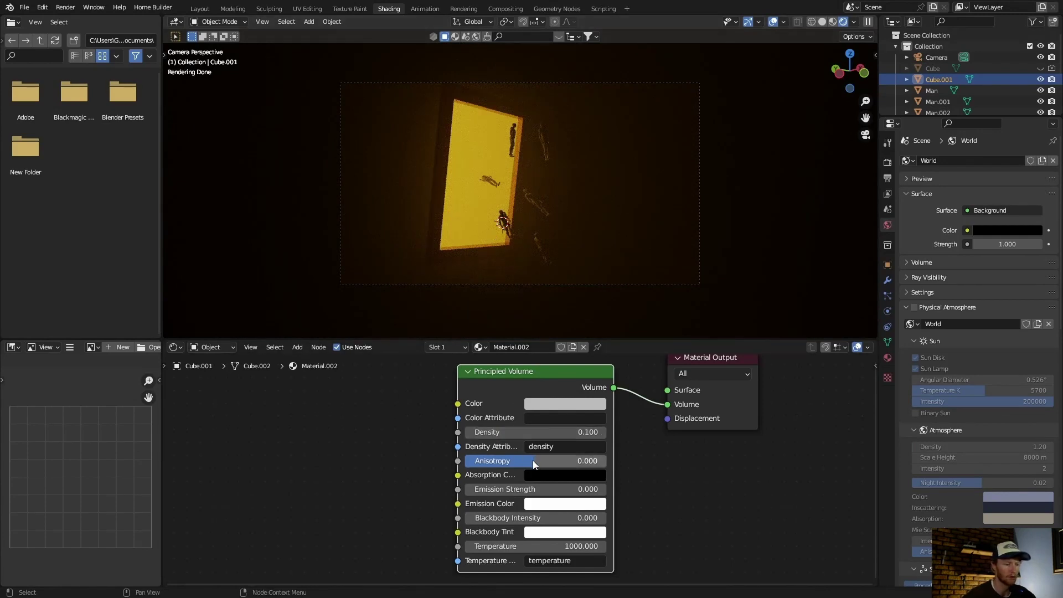
- Adjust the Principled Volume anisotropy slider up and down, settling near 0.309
left_click_drag(532, 460, 600, 459)
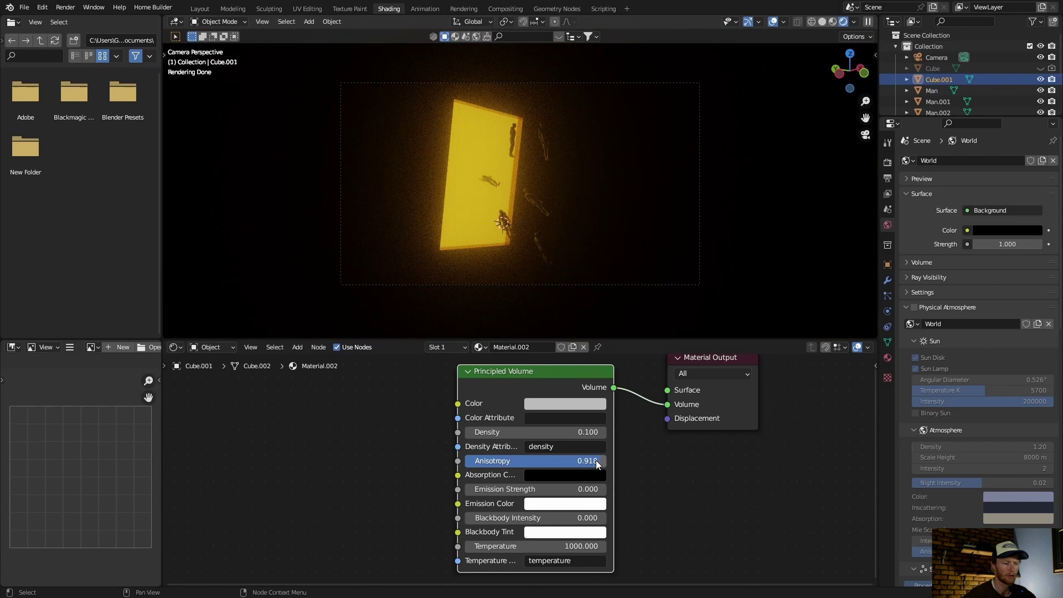
scroll(424, 207, "up", 2)
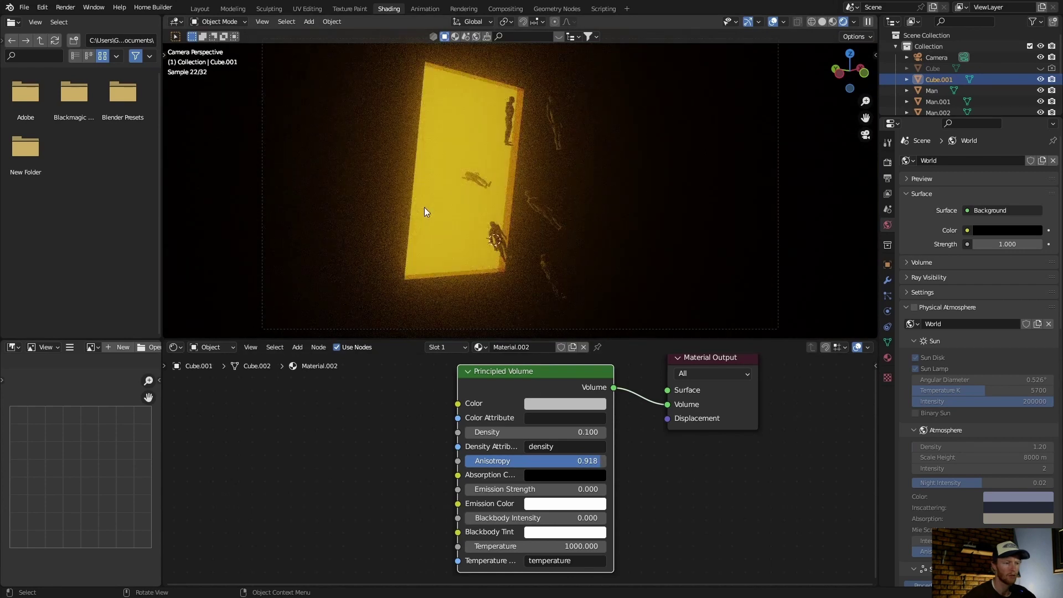
mouse_move(592, 461)
left_mouse_down()
mouse_move(563, 461)
mouse_move(593, 460)
left_mouse_up()
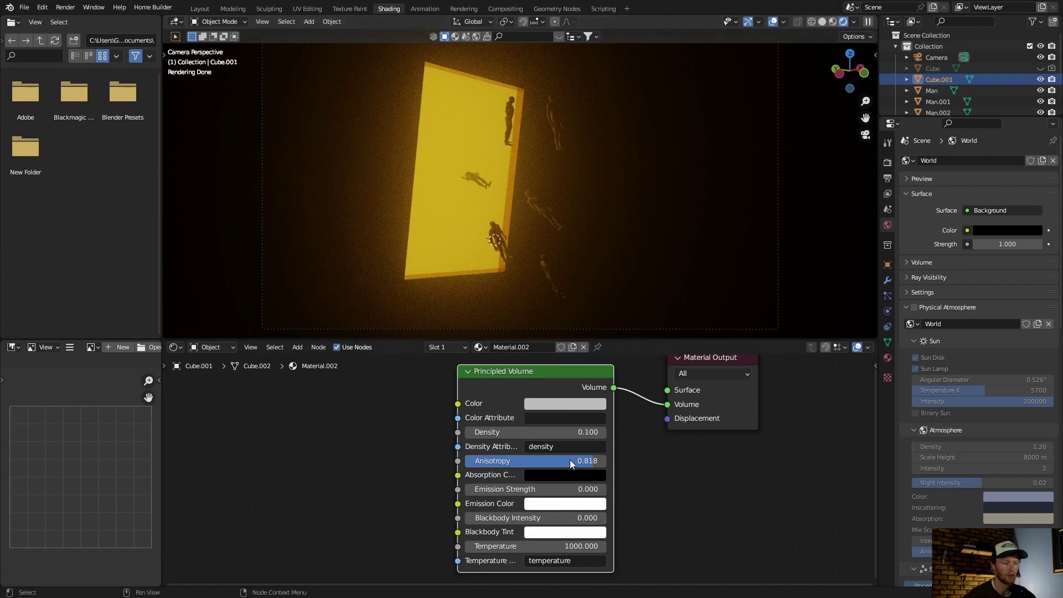
left_click_drag(588, 461, 557, 462)
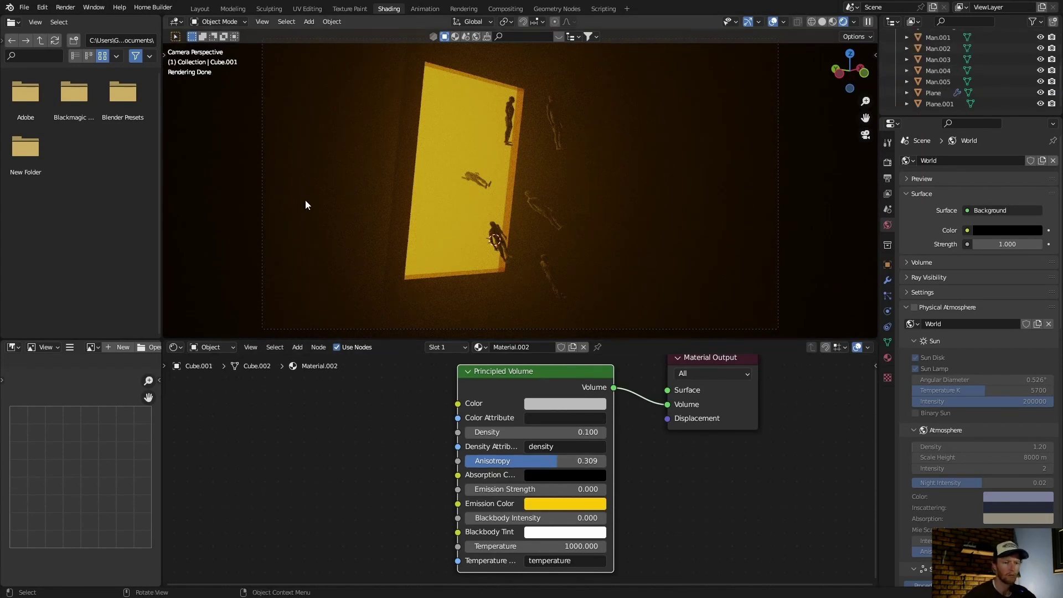
scroll(916, 72, "up", 3)
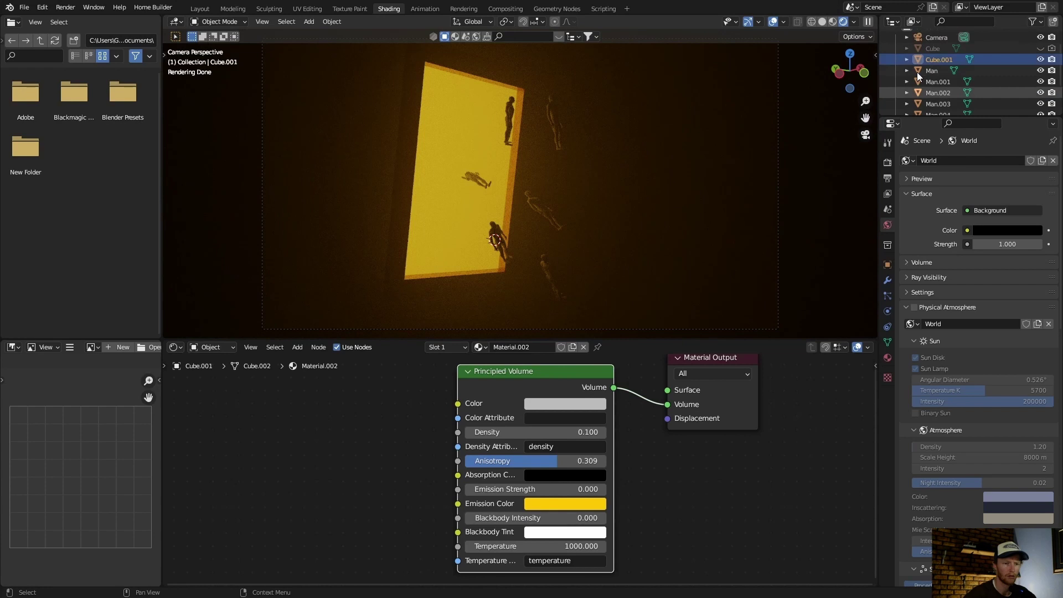
left_click(1040, 79)
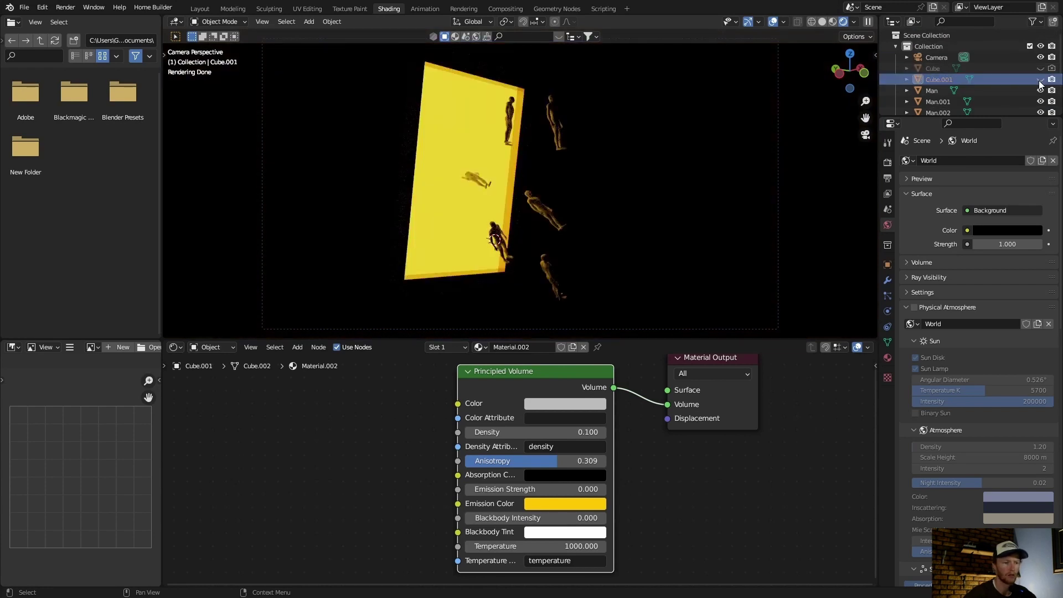
left_click(1040, 81)
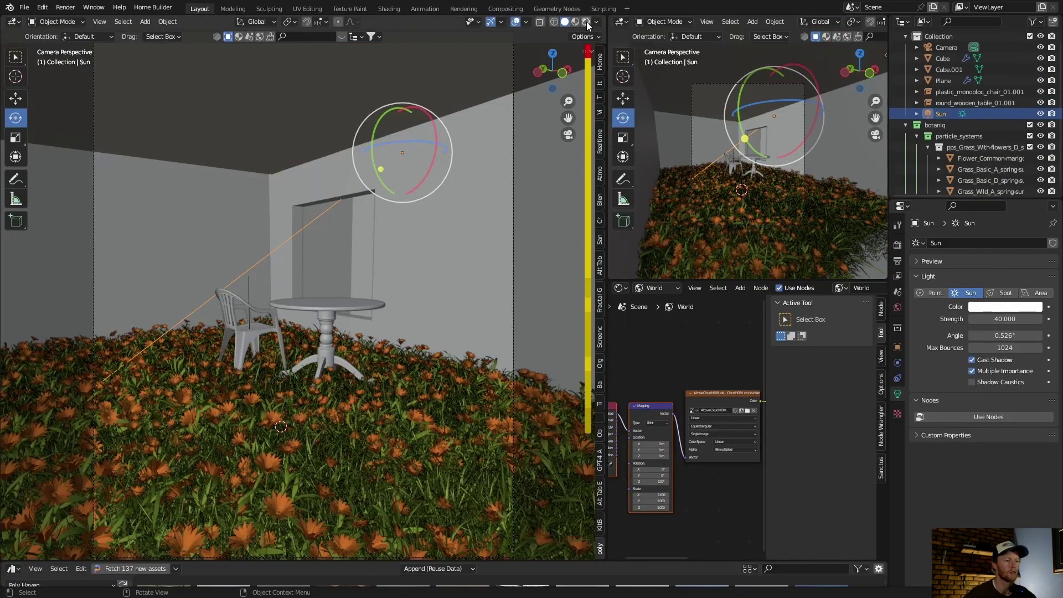
- Preview the flower room rendered with overlays off and the fog cube Cube.001 hidden
left_click(587, 21)
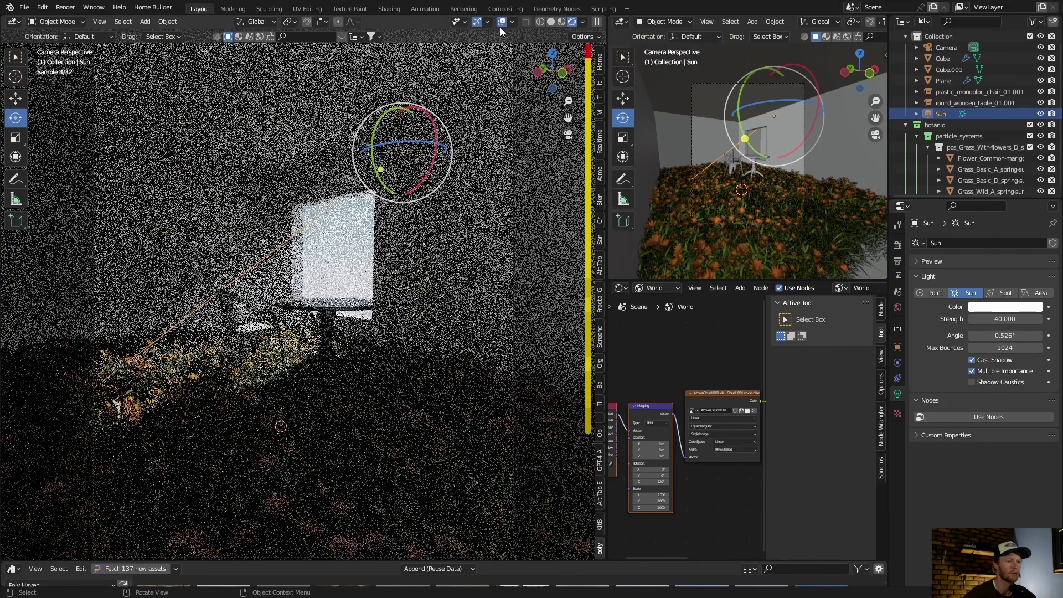
left_click(501, 25)
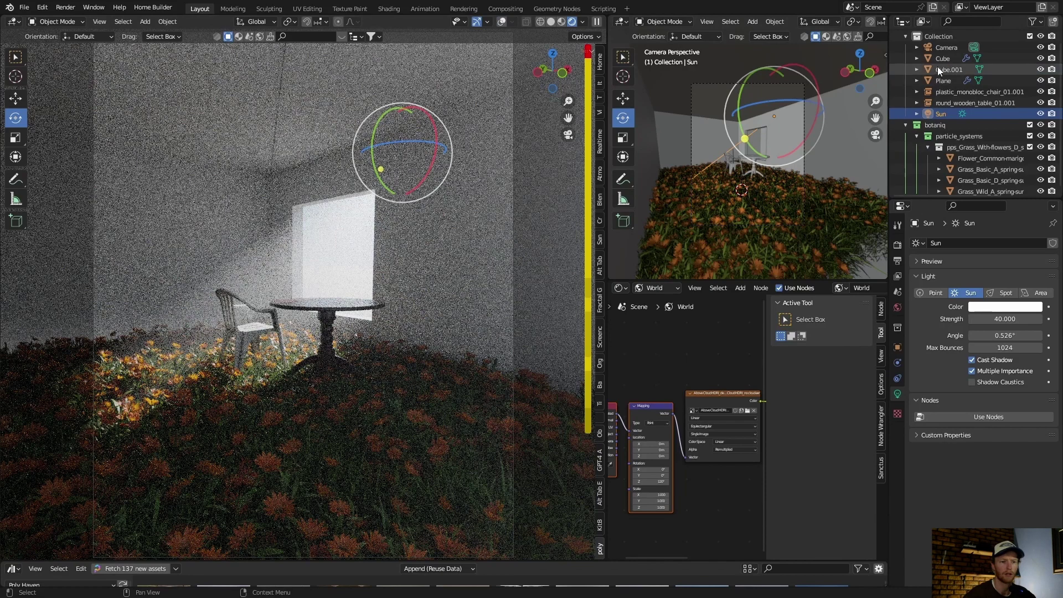
left_click(1040, 70)
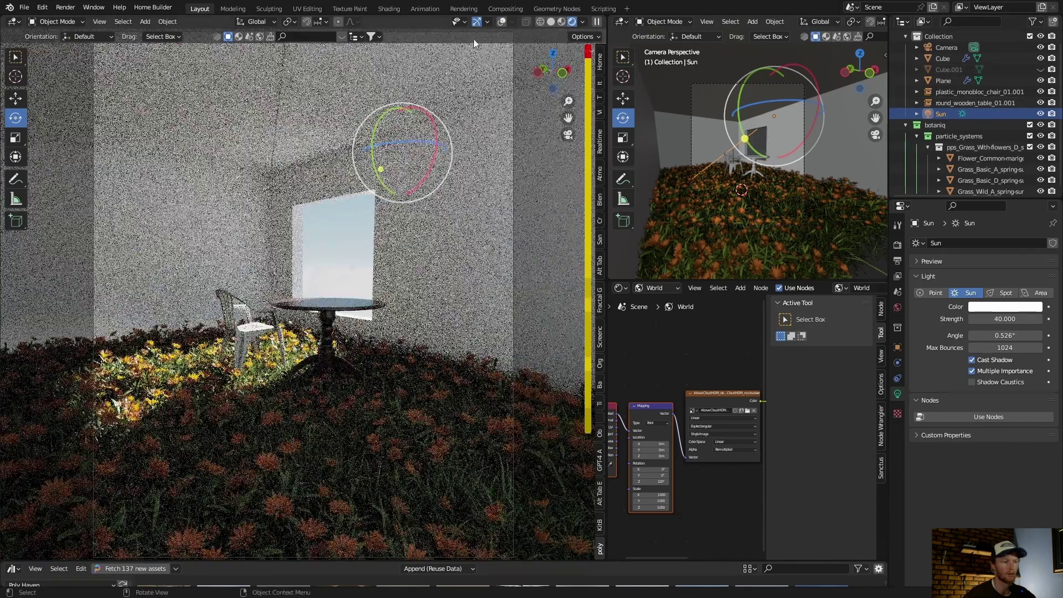
- Show and select Cube.001 again, then open the next scene file
key("w")
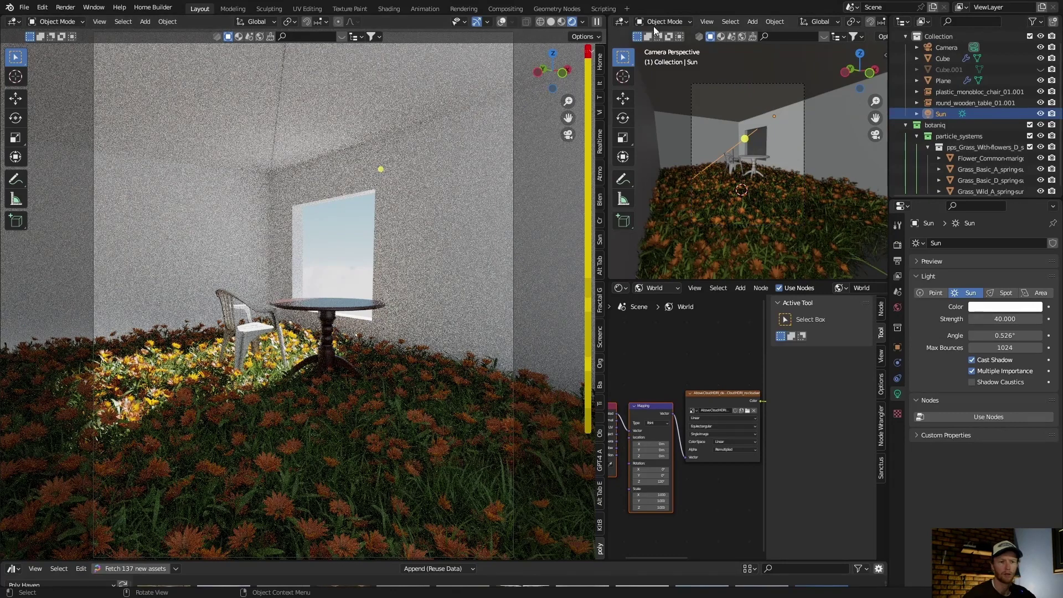
left_click(1039, 70)
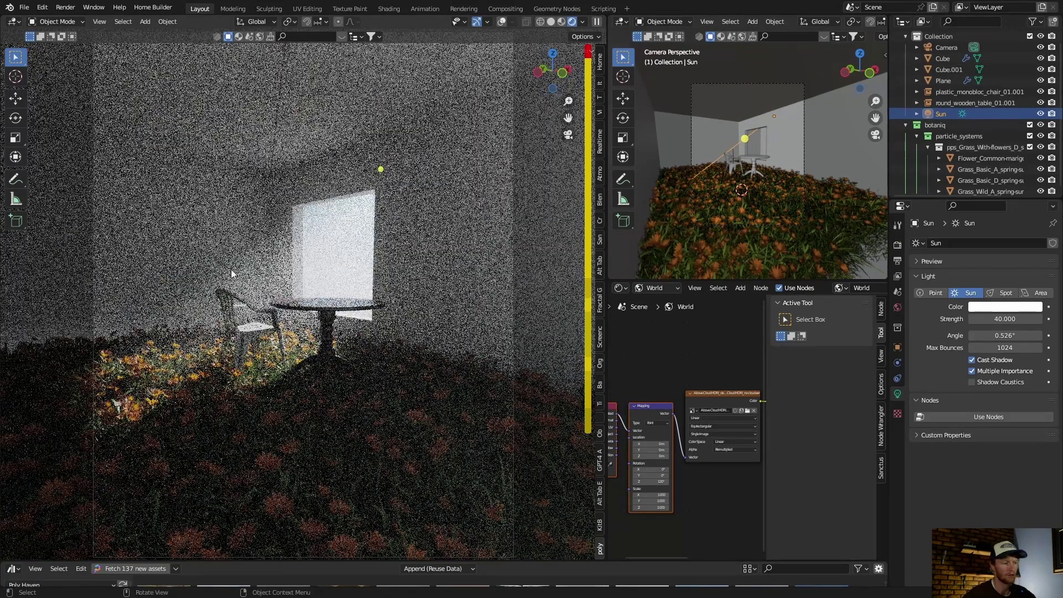
left_click(221, 120)
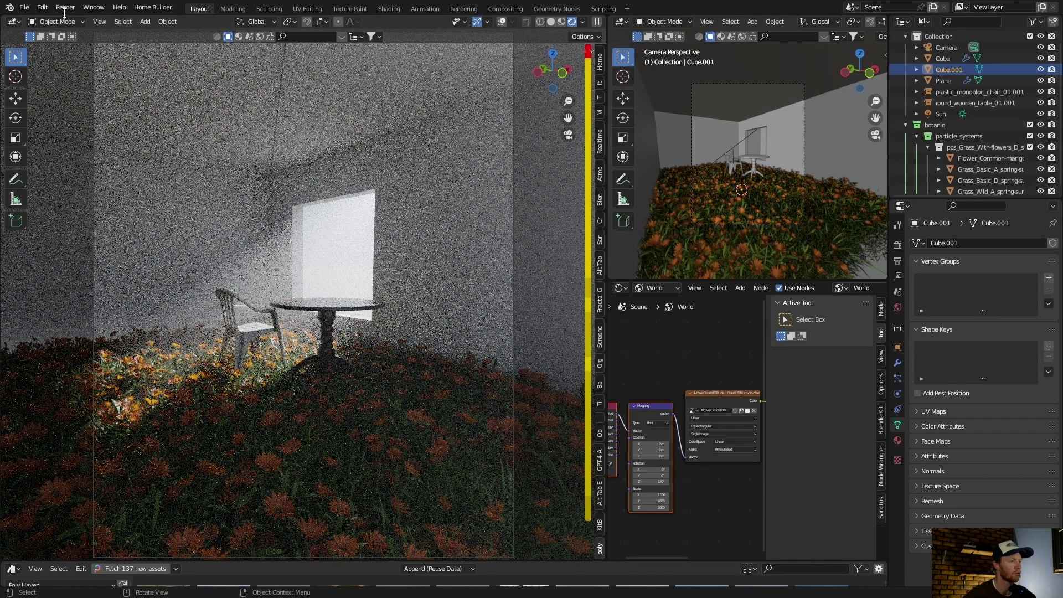
left_click(24, 7)
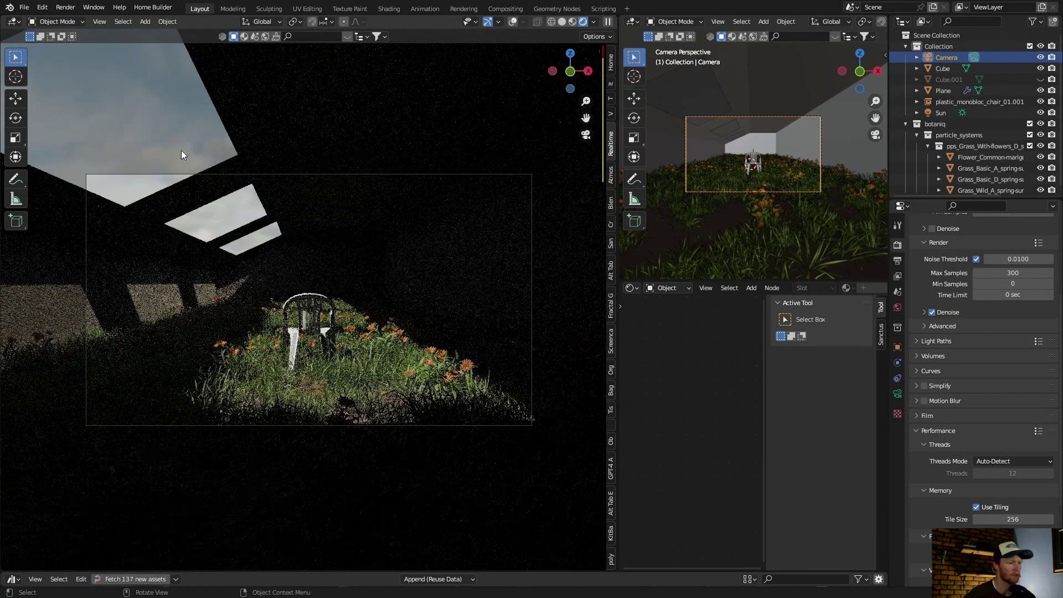
- Unhide the fog cube in the chair scene and browse the sidebar add-on panels, including Easy Fog
left_click(1039, 79)
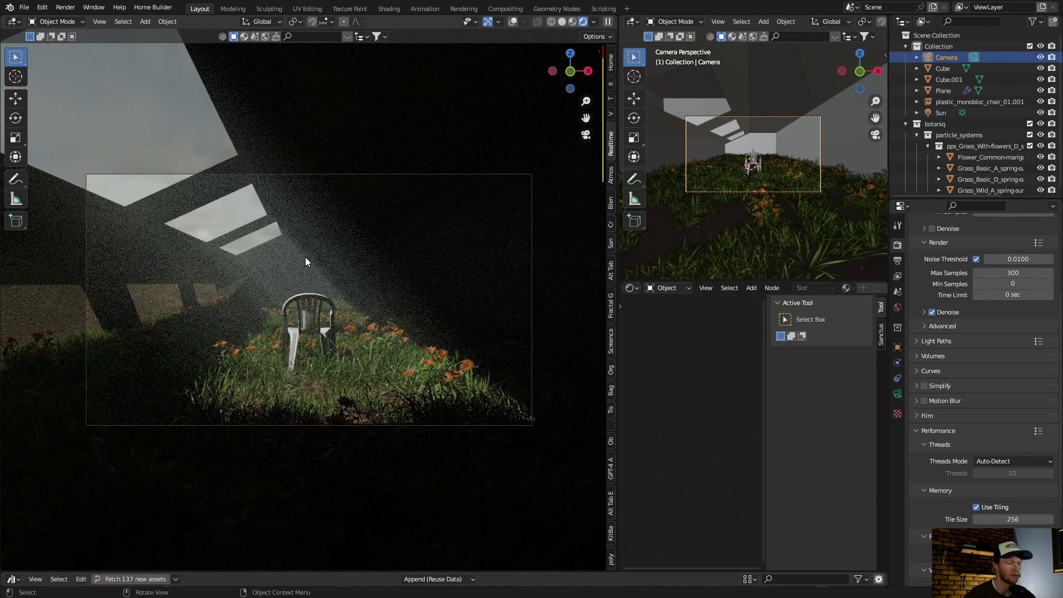
left_click(610, 143)
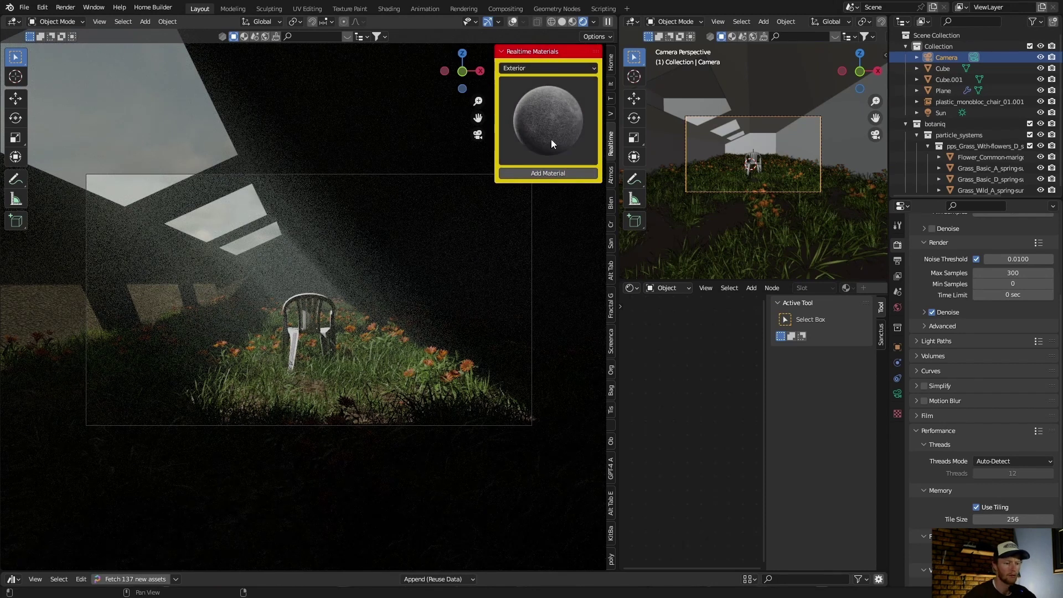
left_click(611, 534)
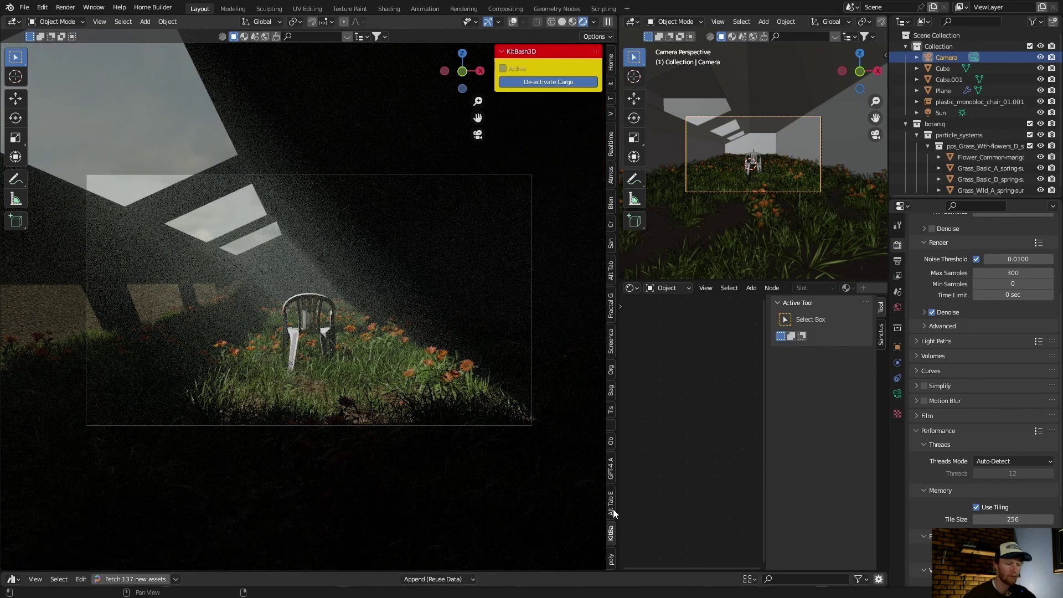
left_click(611, 507)
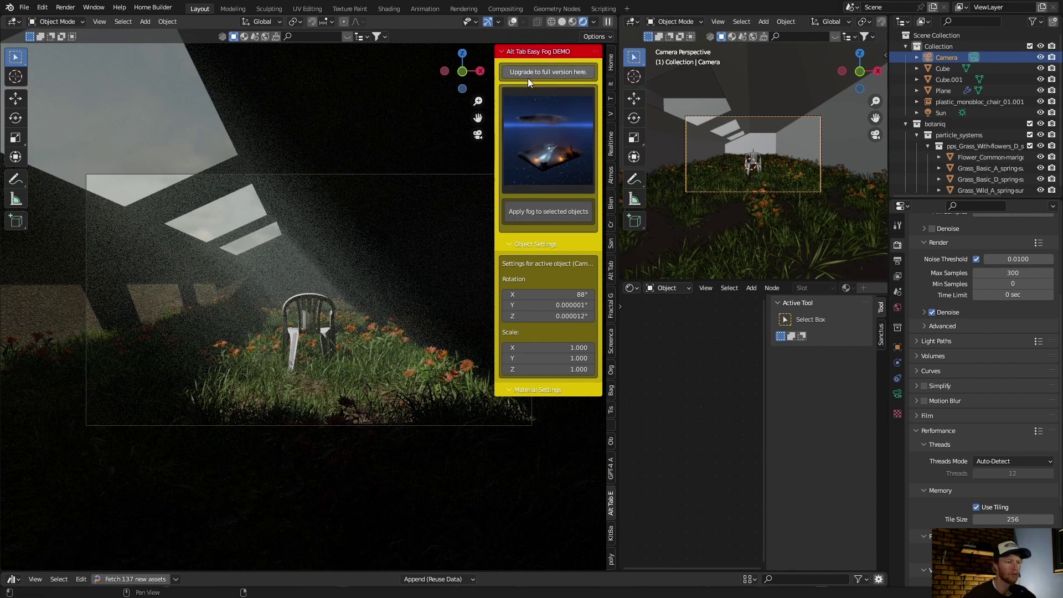
key("n")
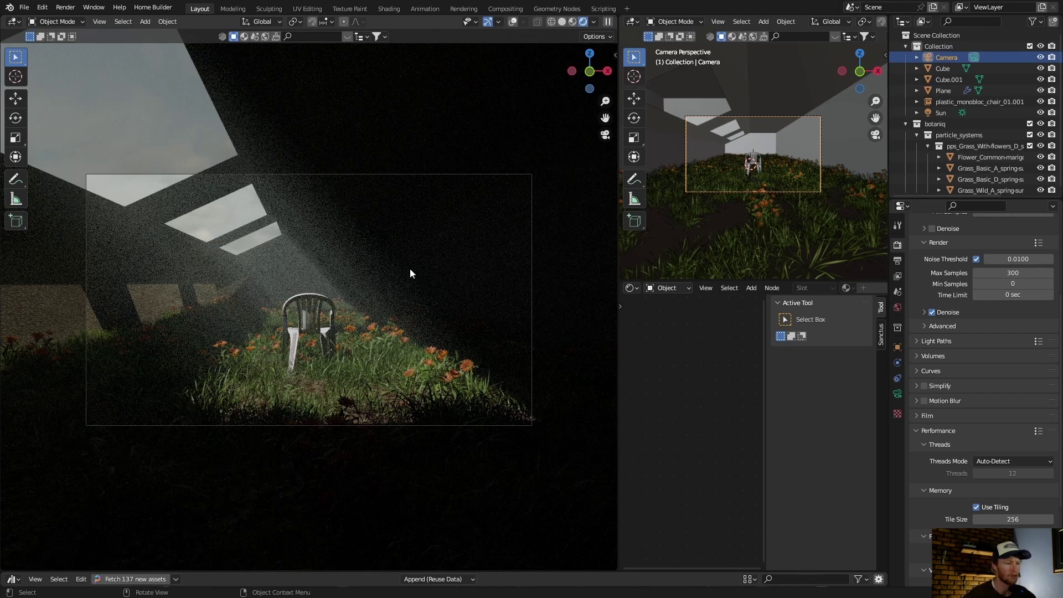
- On Cube.001's Principled Volume, set Density to 0.1, then sweep Anisotropy through negative values to 0.655
left_click(949, 80)
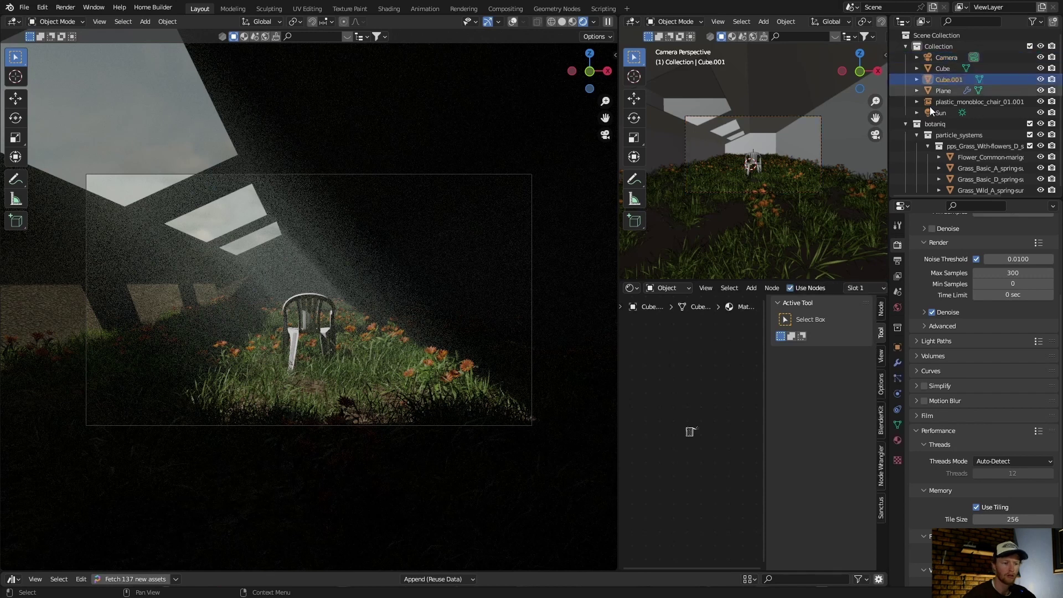
left_click(702, 363)
key("BackSpace")
type("0")
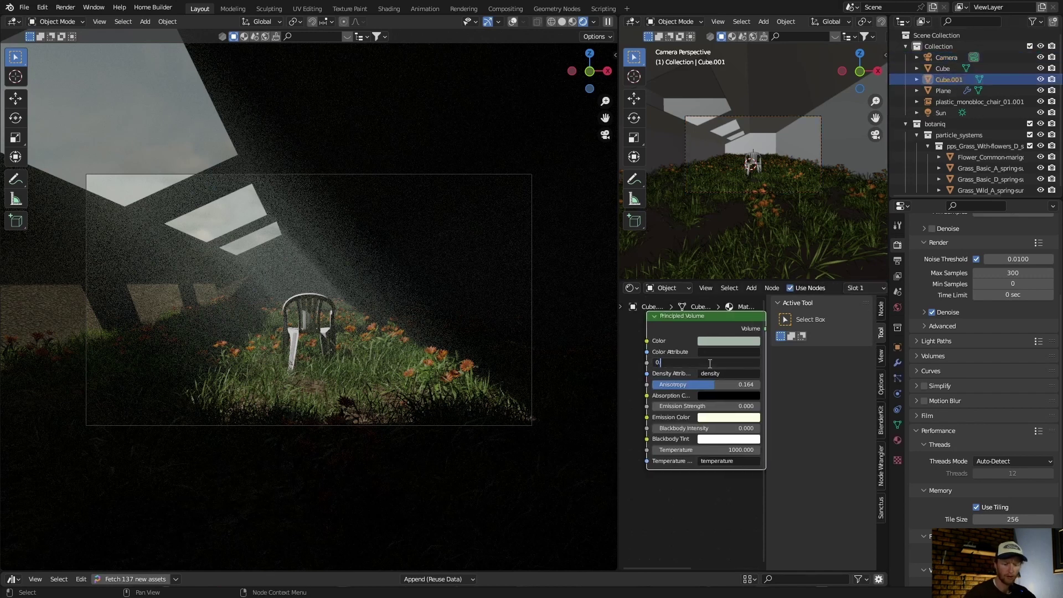
type(".1")
key("Return")
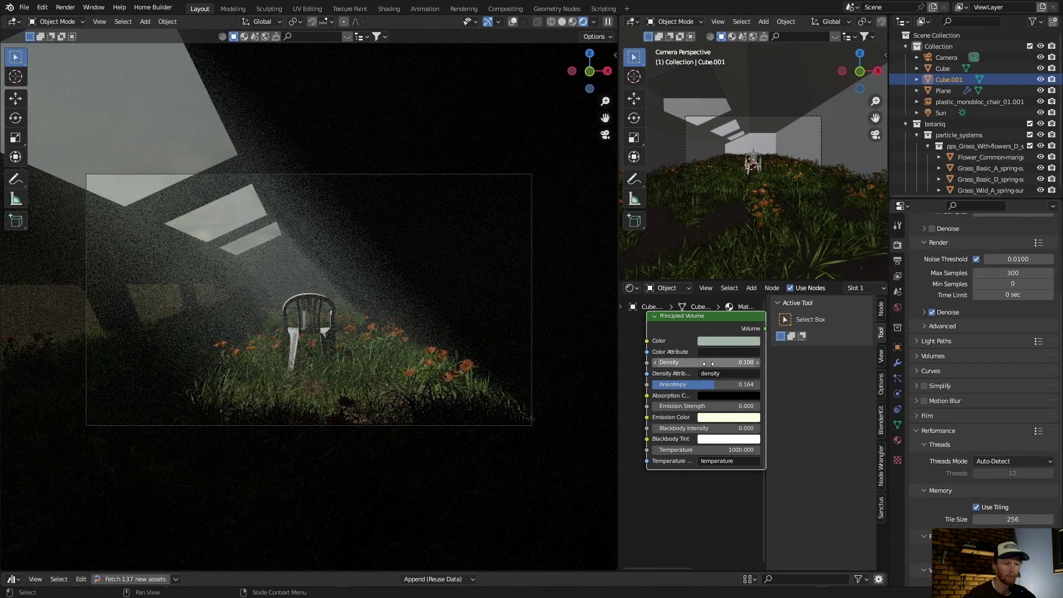
mouse_move(703, 386)
left_mouse_down()
mouse_move(749, 385)
mouse_move(692, 385)
left_mouse_up()
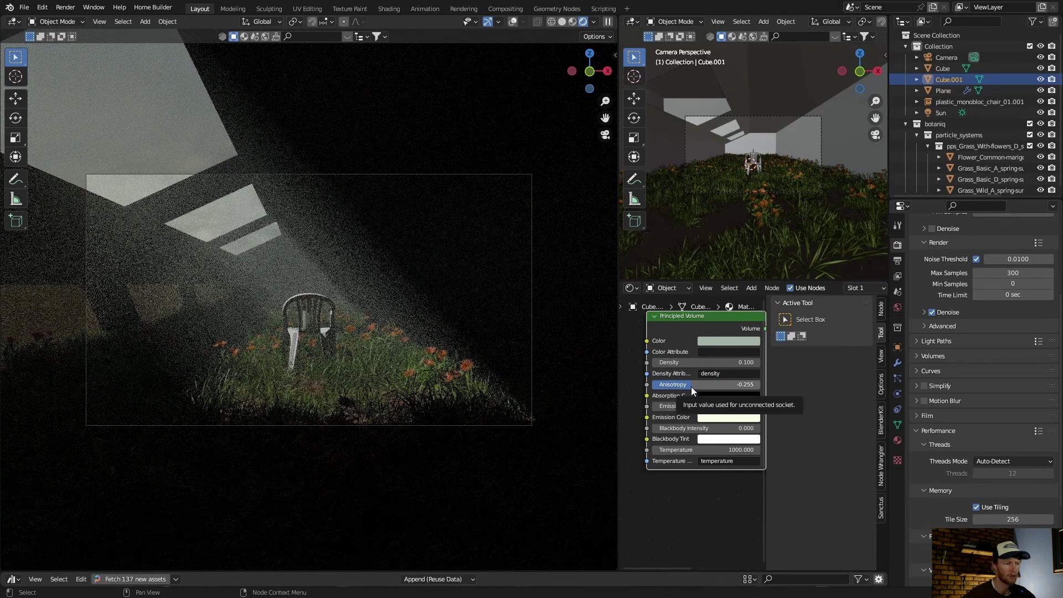
left_click_drag(691, 386, 742, 384)
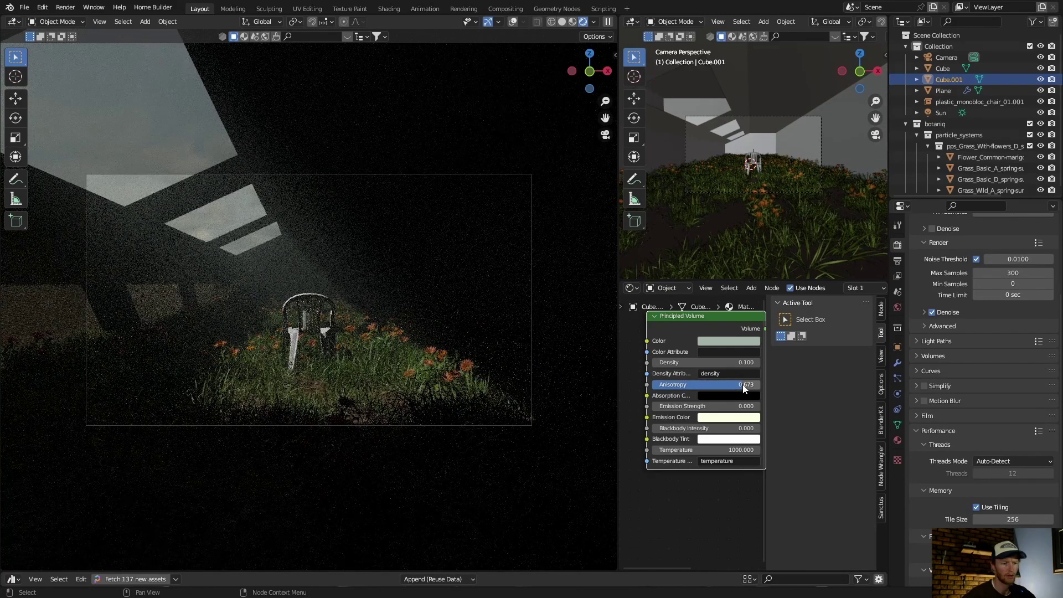